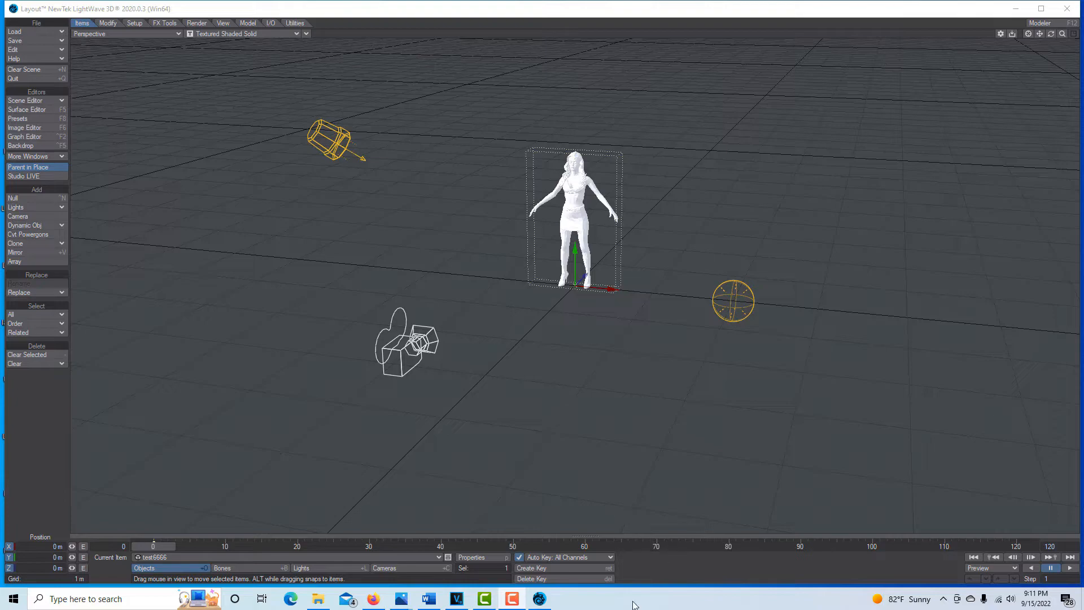
# Step: Switch to Firefox to view the Poly Haven home page, and return to LightWave Layout with the figure in close view
pyautogui.click(381, 601)
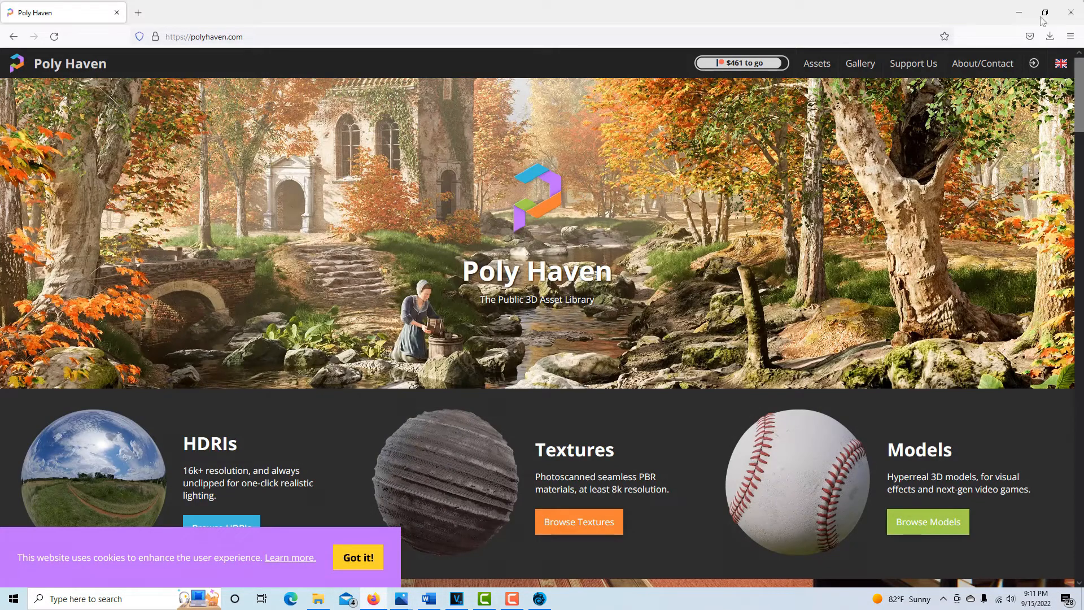
pyautogui.click(1016, 13)
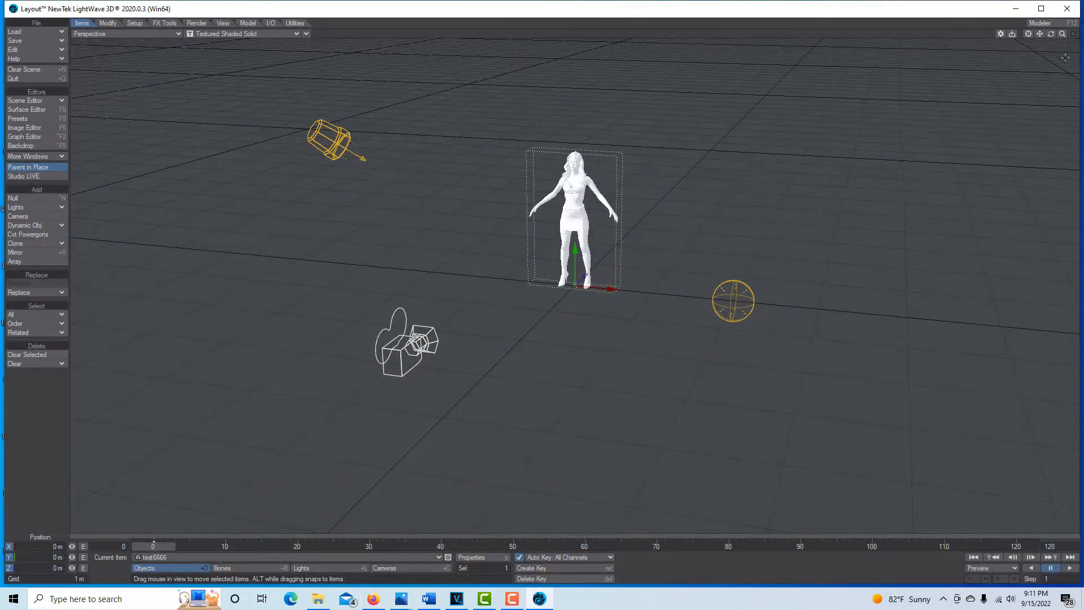
pyautogui.moveTo(1062, 35)
pyautogui.mouseDown()
pyautogui.moveTo(1083, 35)
pyautogui.moveTo(1048, 34)
pyautogui.moveTo(1081, 34)
pyautogui.moveTo(1039, 46)
pyautogui.moveTo(1050, 47)
pyautogui.mouseUp()
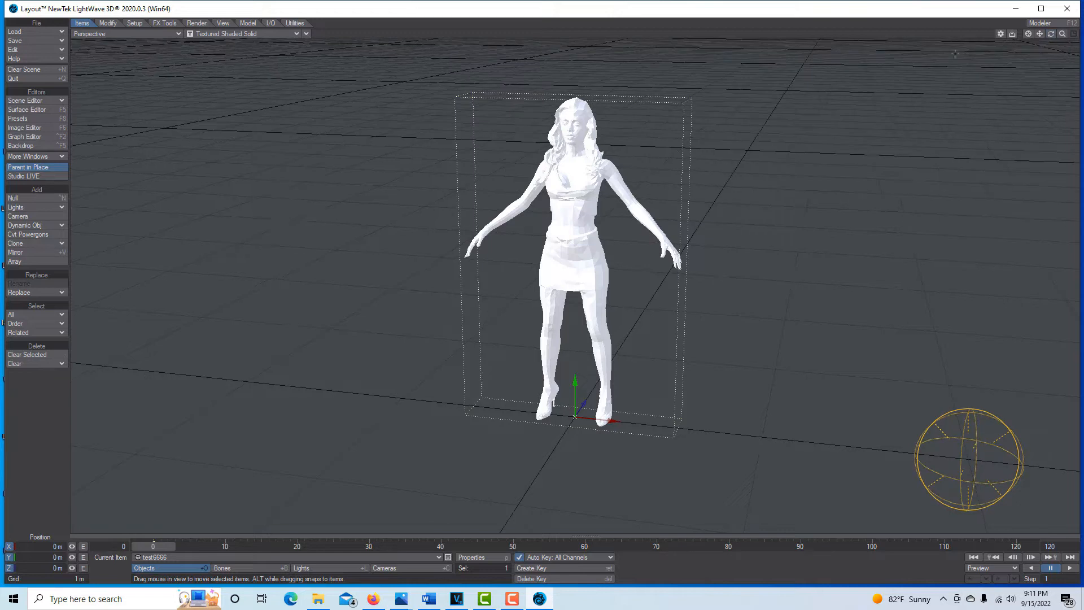
# Step: Enable smoothing and double-sided rendering on the blue_Merge surface and change its material to Principled BSDF
pyautogui.click(43, 107)
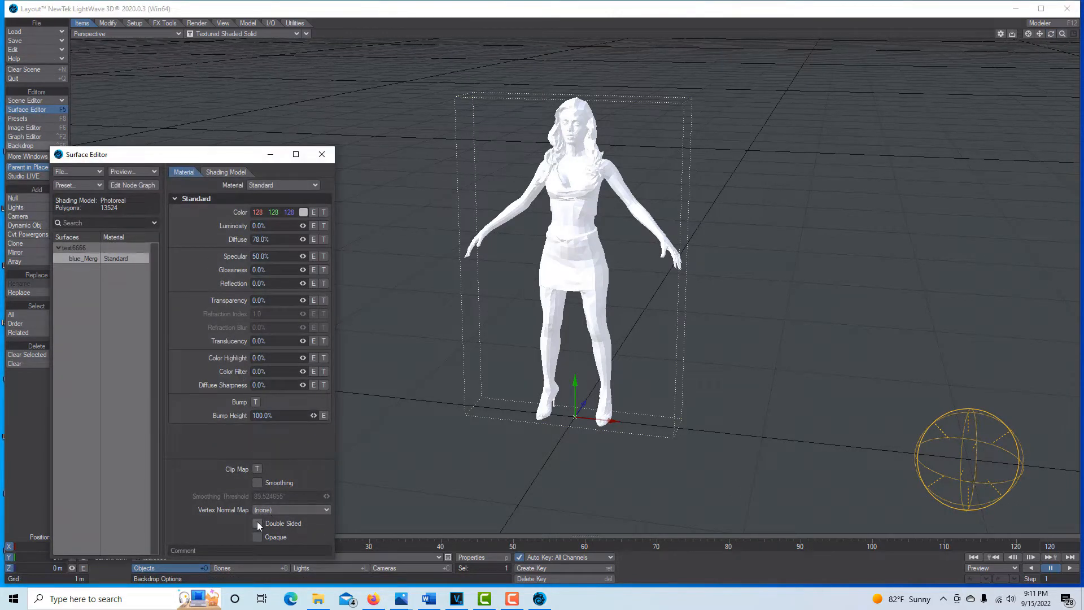
pyautogui.click(257, 483)
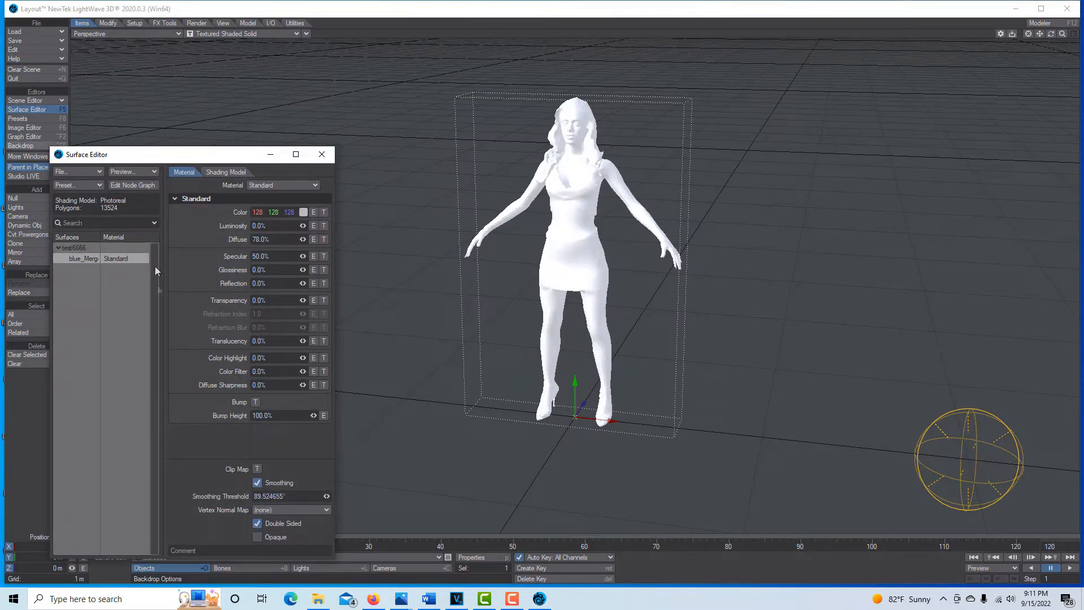
pyautogui.click(315, 185)
pyautogui.click(315, 141)
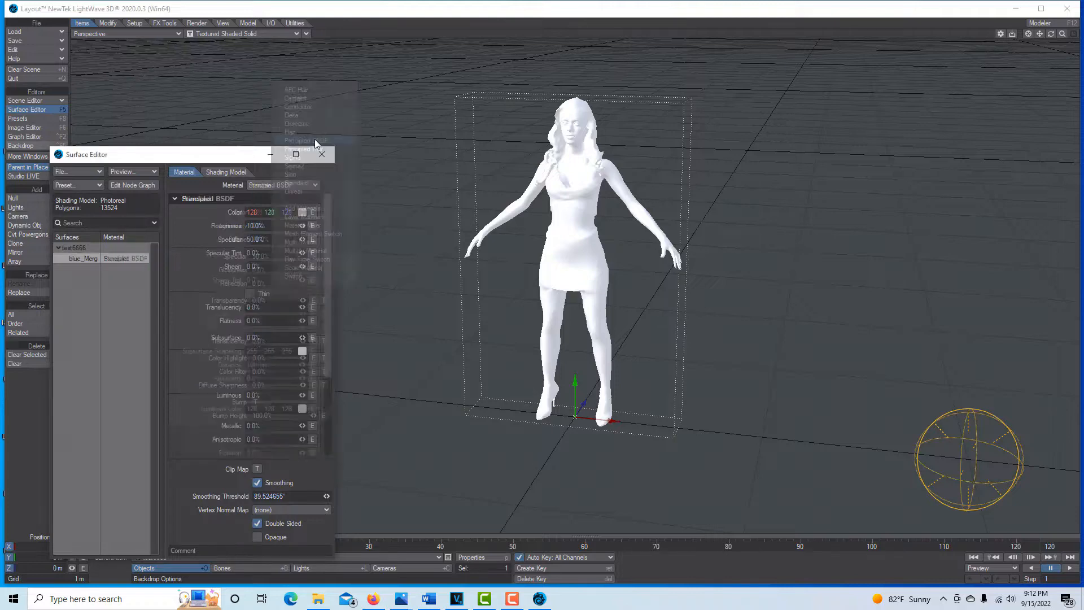
pyautogui.click(273, 154)
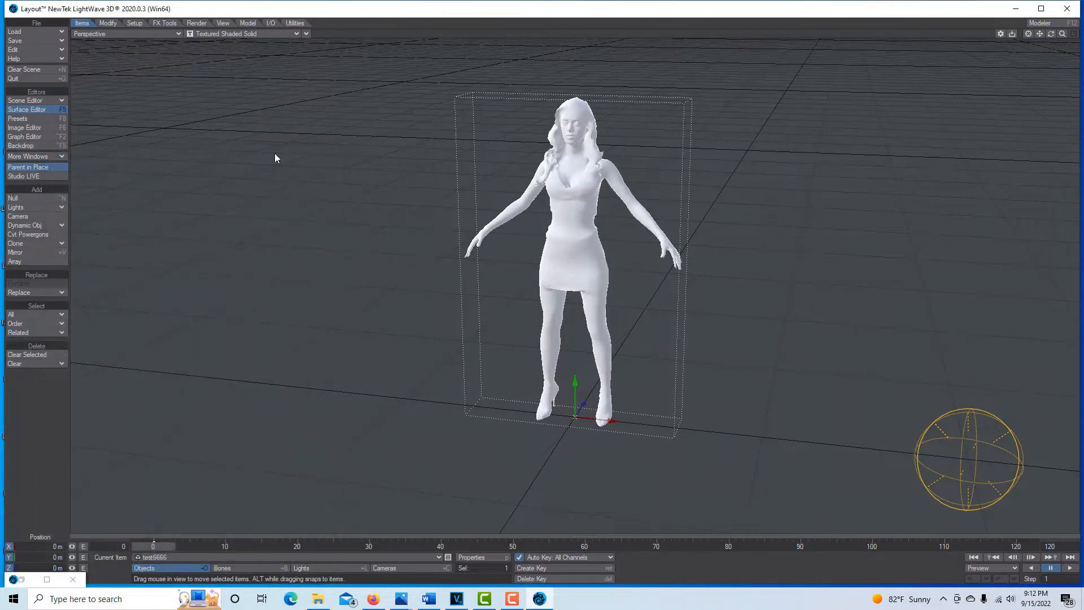
# Step: Apply the color space quick preset in the preferences that uses sRGB for 8-bit files, display and final render
pyautogui.press('o')
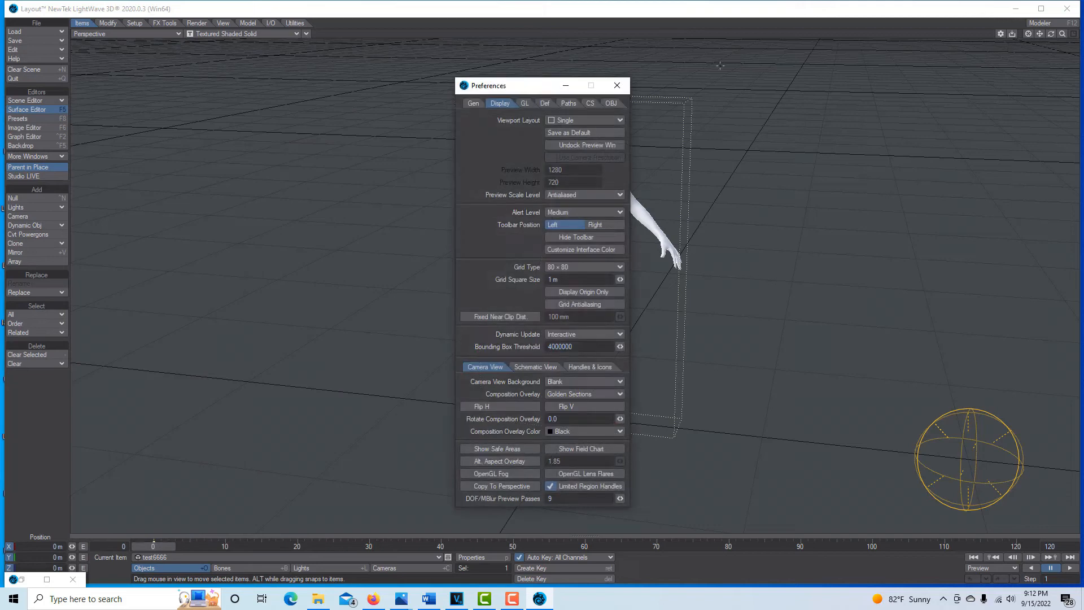
pyautogui.click(591, 103)
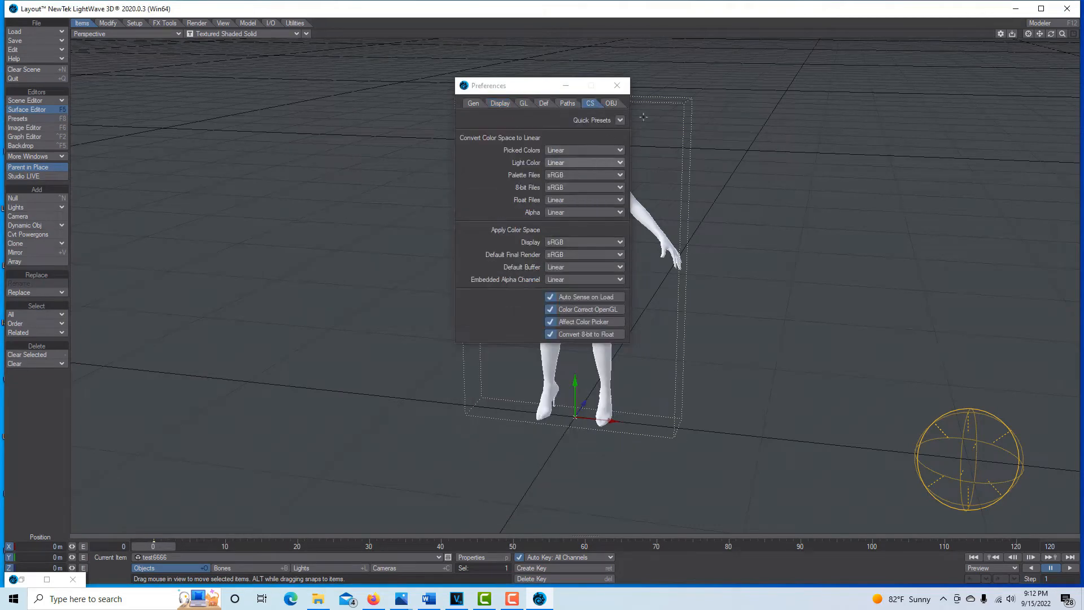
pyautogui.click(621, 120)
pyautogui.click(604, 126)
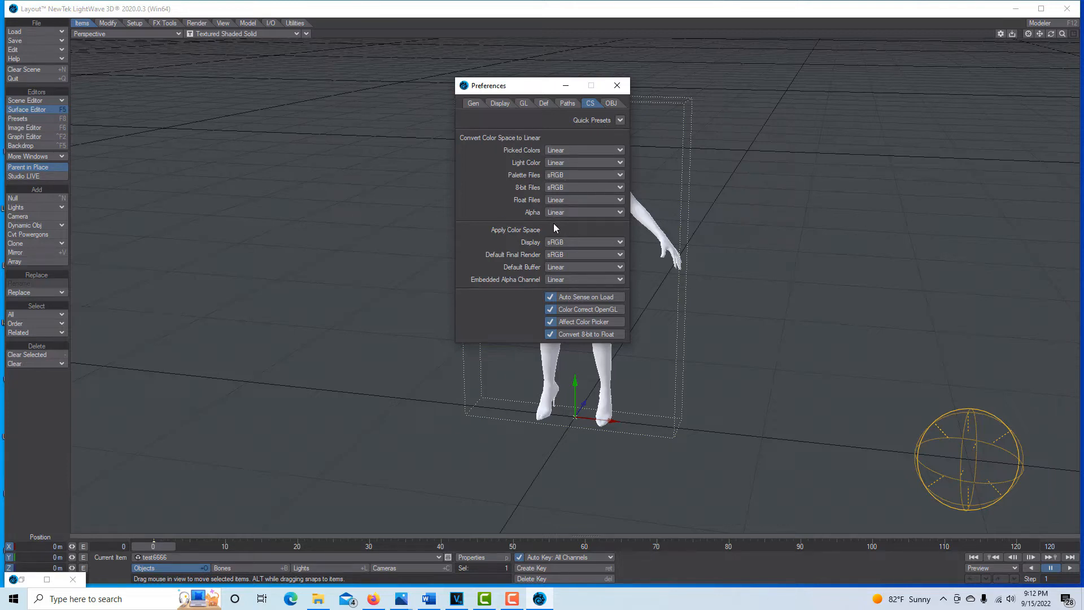
pyautogui.click(617, 85)
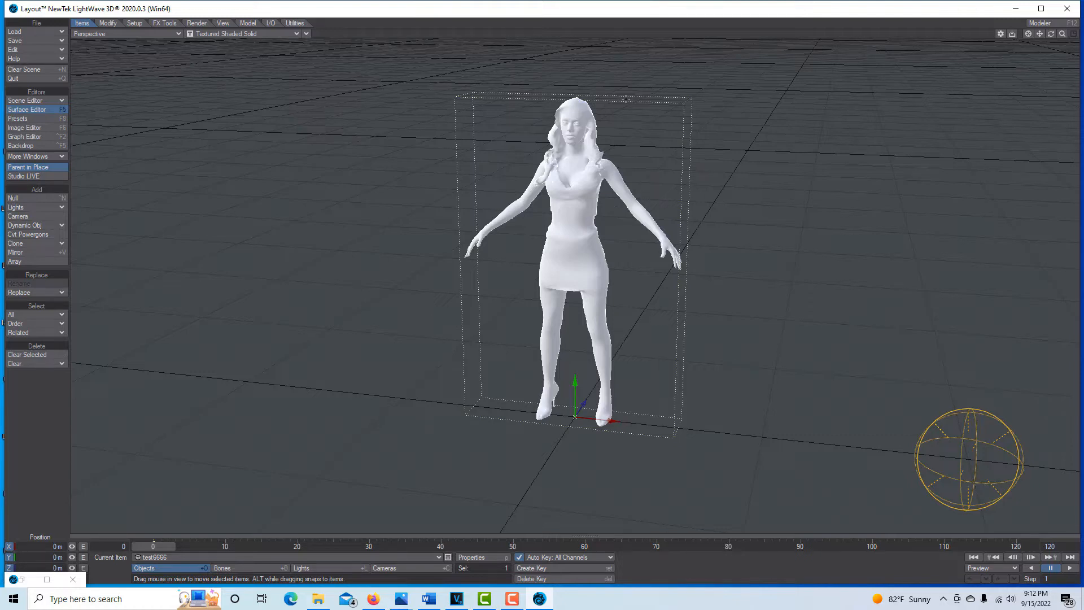
# Step: Add a 3D Checkerboard texture node to the blue_Merge node graph and place it beside the Principled BSDF node
pyautogui.click(48, 107)
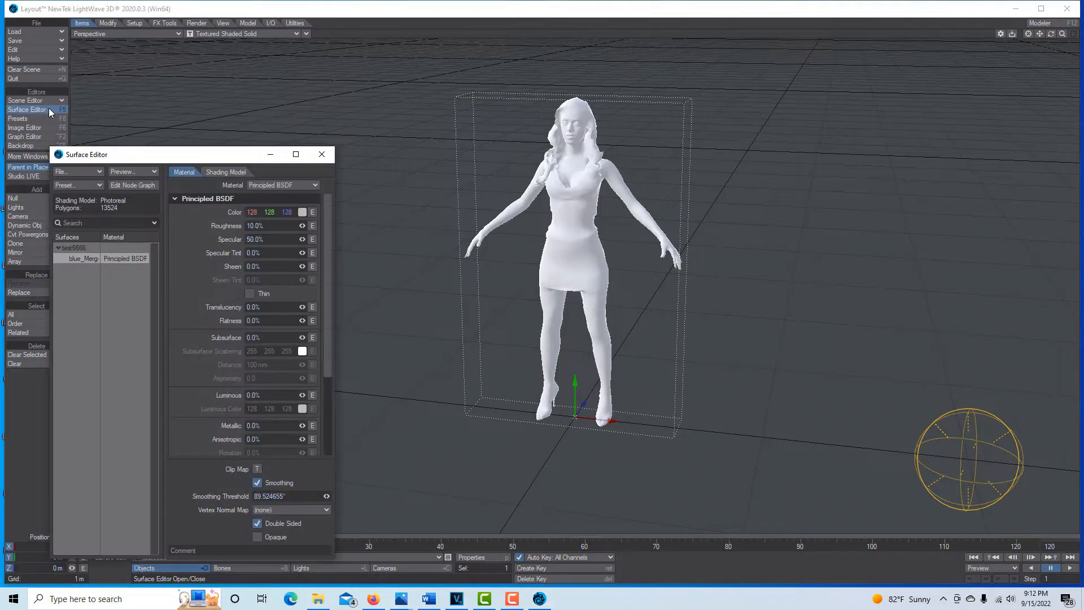
pyautogui.click(135, 185)
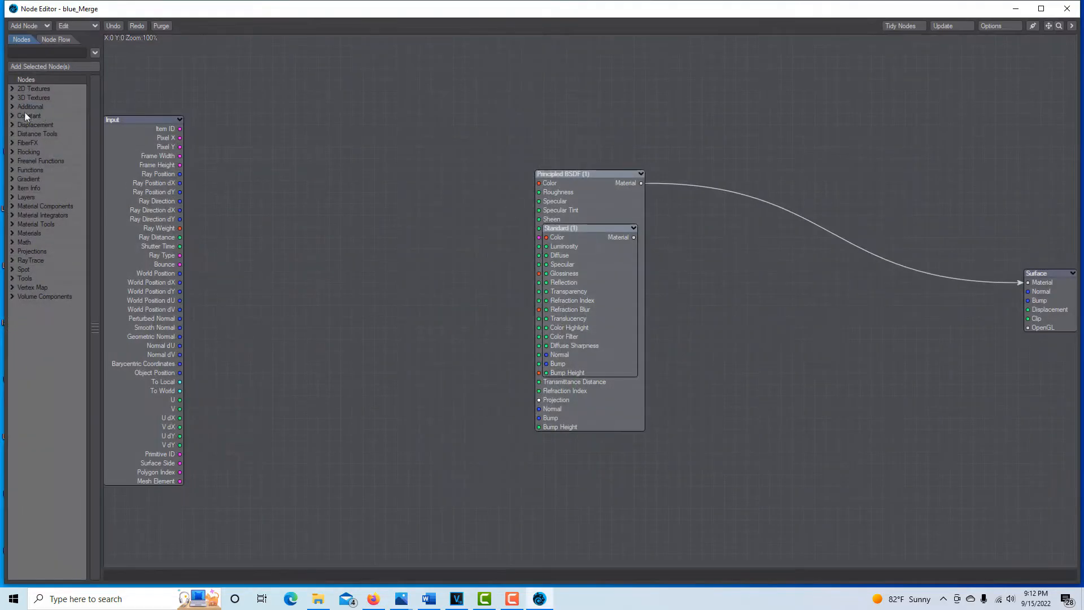
pyautogui.click(12, 97)
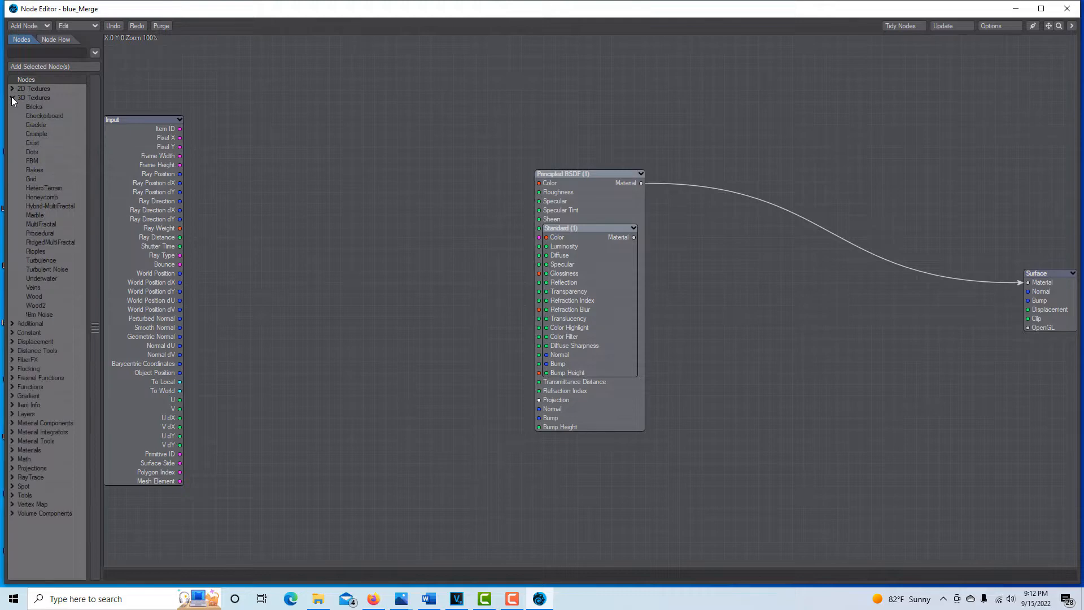
pyautogui.doubleClick(56, 117)
pyautogui.moveTo(573, 284); pyautogui.dragTo(431, 244)
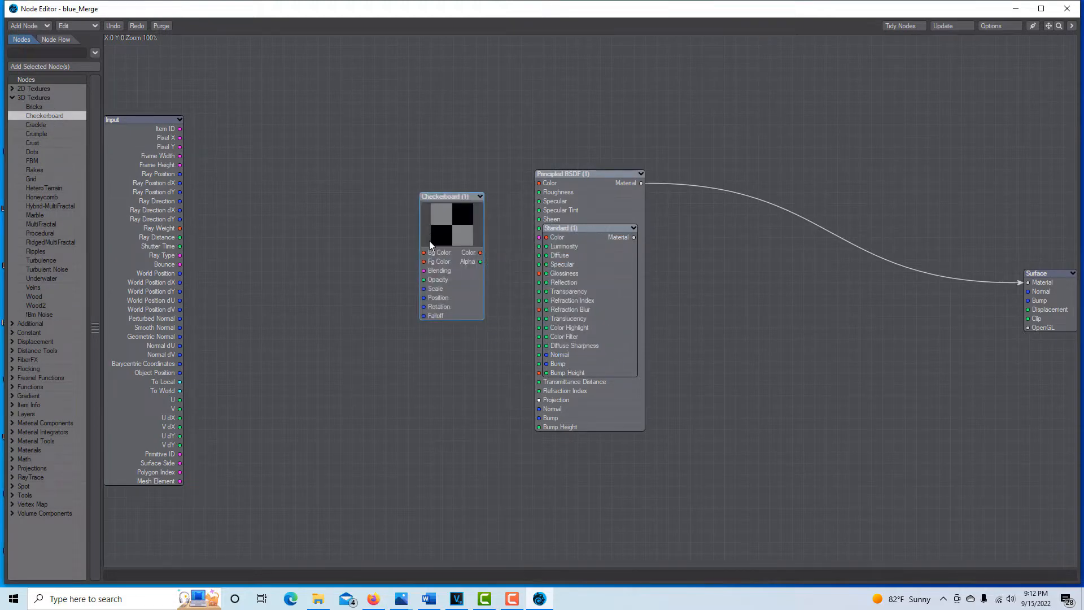
# Step: Set the Checkerboard node's foreground color to white (255, 255, 255)
pyautogui.doubleClick(429, 241)
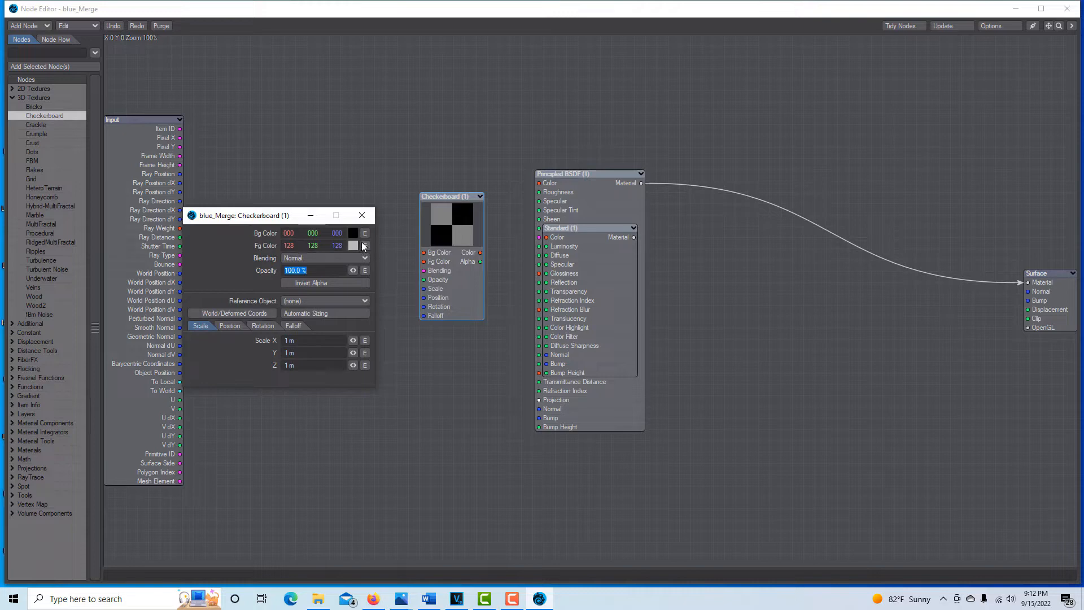
pyautogui.click(353, 246)
pyautogui.click(222, 415)
pyautogui.click(215, 441)
# Step: Set the Checkerboard texture's scale to 200 mm on the X, Y and Z axes
pyautogui.click(314, 341)
pyautogui.moveTo(315, 341); pyautogui.dragTo(187, 348)
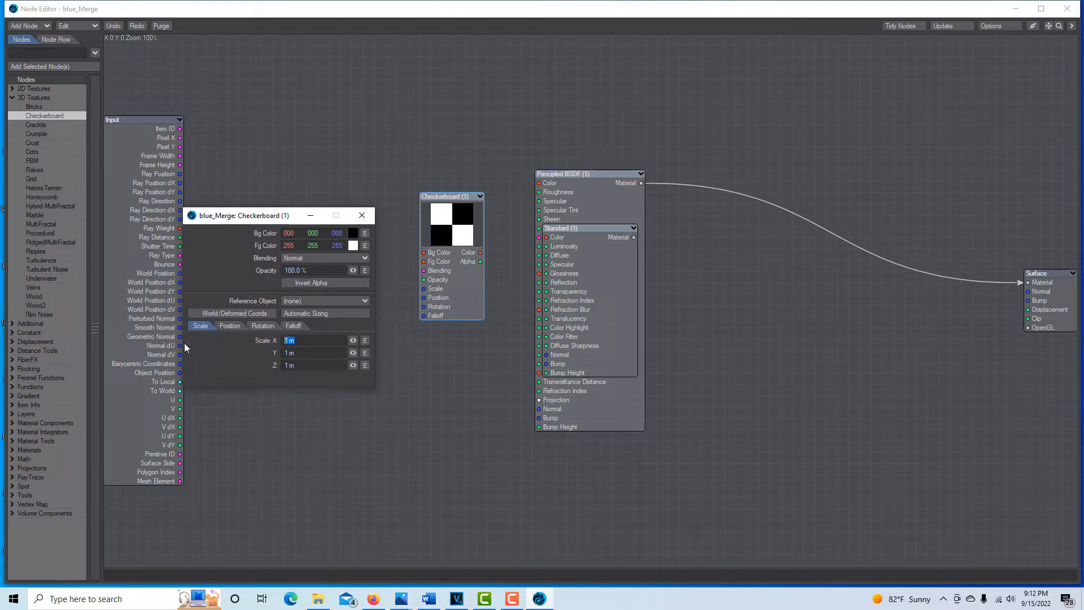
pyautogui.write('0')
pyautogui.press('Tab')
pyautogui.hotkey('shift', 'Tab')
pyautogui.write('200mm')
pyautogui.press('Tab')
pyautogui.write('200mm')
pyautogui.press('Tab')
pyautogui.write('.1')
pyautogui.press('Return')
pyautogui.click(323, 364)
pyautogui.write('200')
pyautogui.press('Tab')
pyautogui.press('Tab')
pyautogui.click(362, 215)
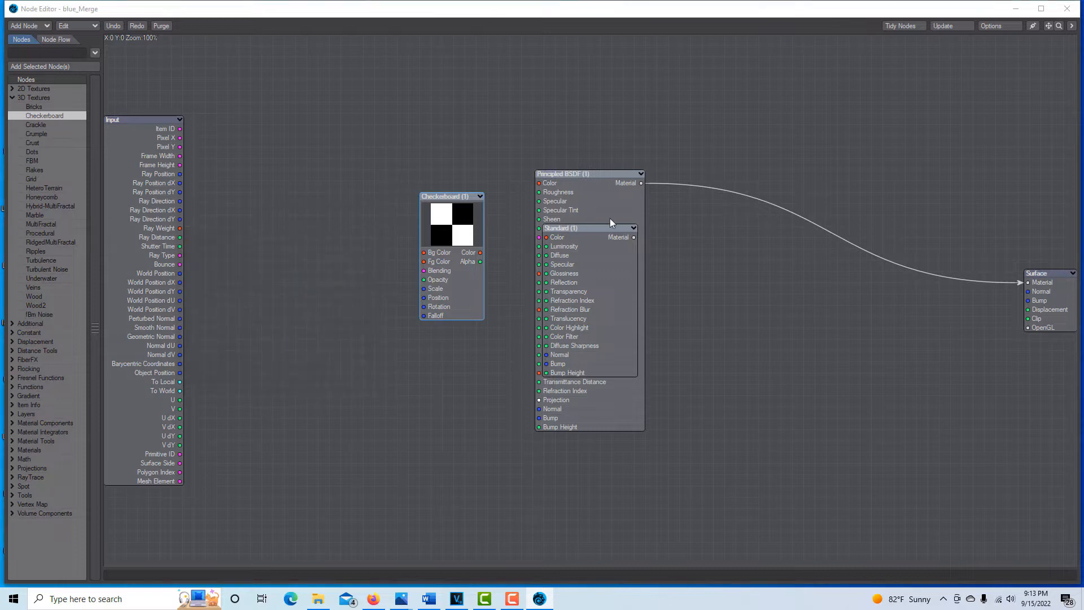
# Step: Move the unused Standard node aside and connect the Checkerboard's Color output to the Principled BSDF Color input
pyautogui.moveTo(635, 228); pyautogui.dragTo(253, 400)
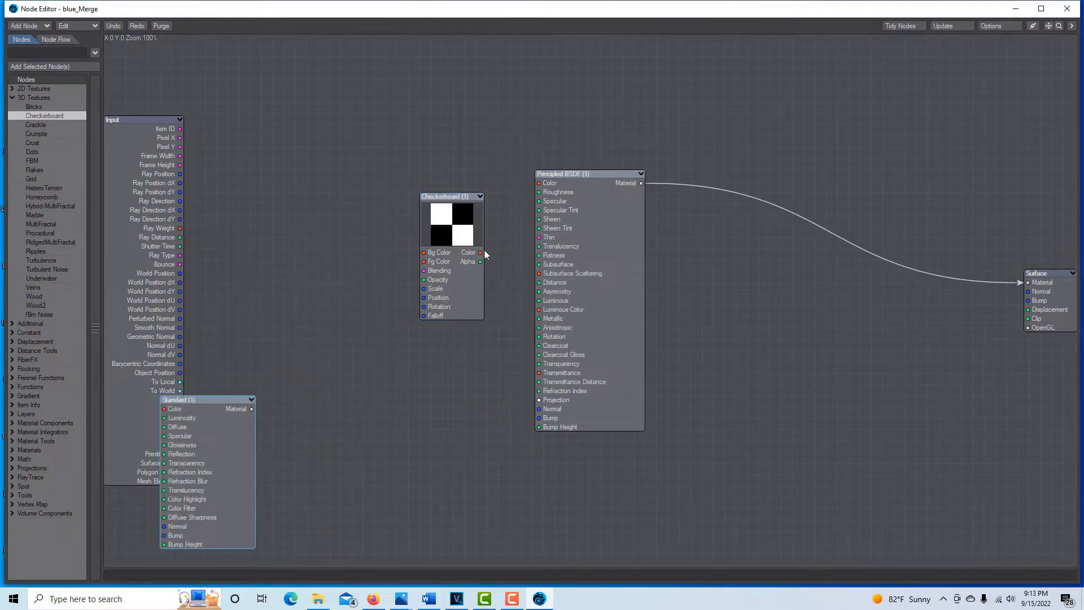
pyautogui.moveTo(481, 253); pyautogui.dragTo(540, 183)
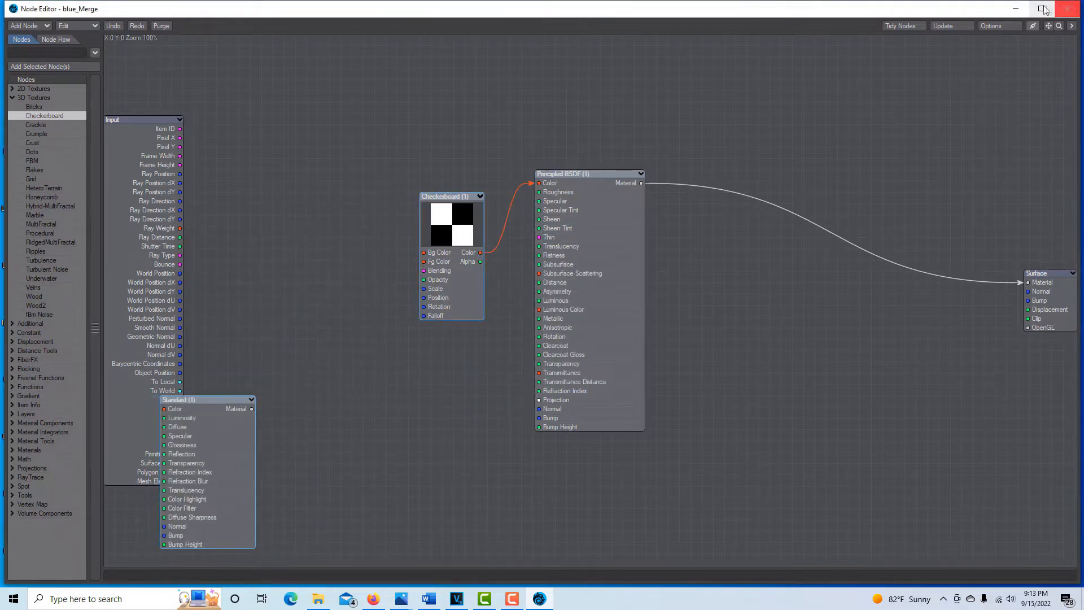
pyautogui.click(1022, 11)
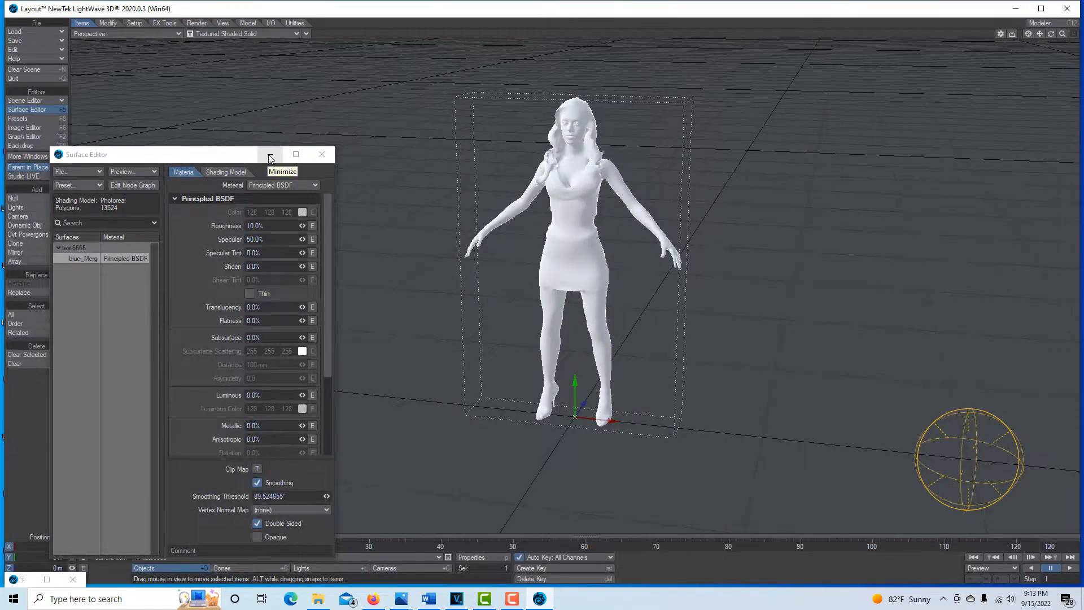
pyautogui.click(269, 156)
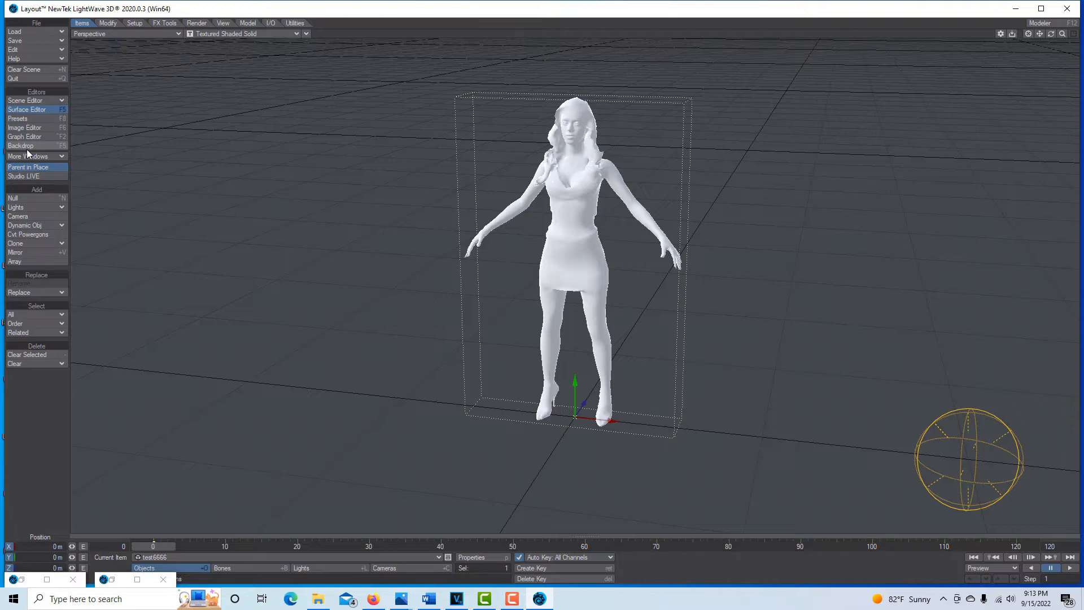
# Step: Select the distant light beside the figure and rotate it to aim more sideways across the scene
pyautogui.press('h')
pyautogui.moveTo(1063, 35); pyautogui.dragTo(994, 35)
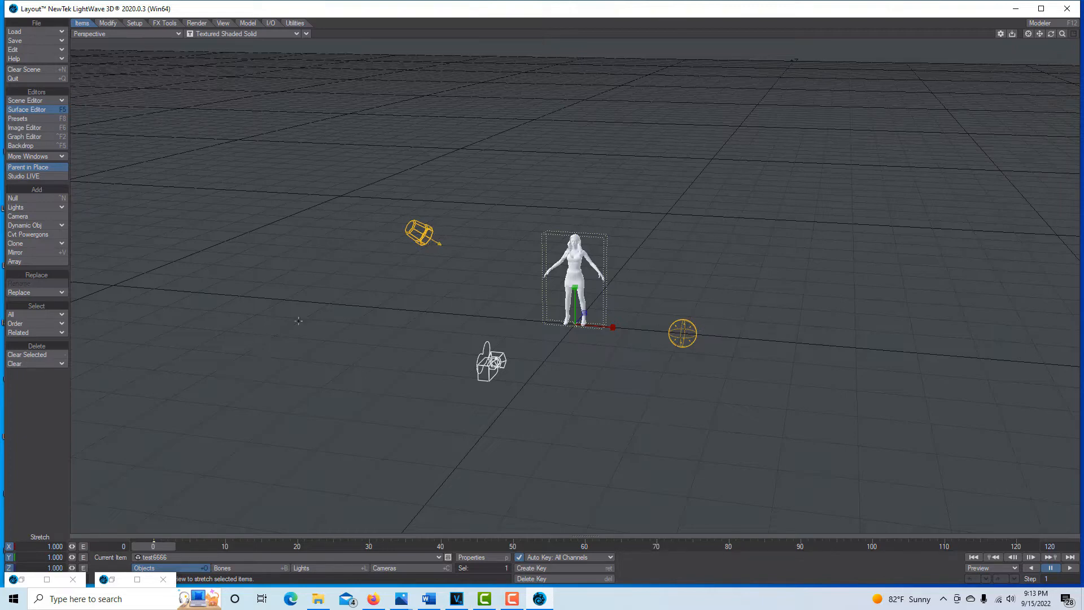
pyautogui.click(334, 567)
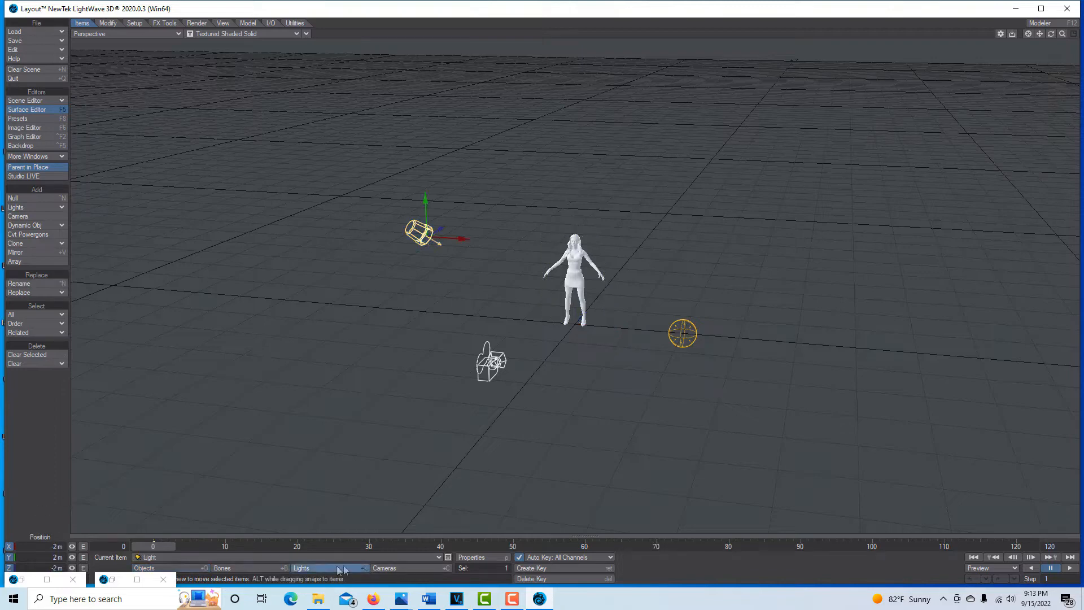
pyautogui.press('y')
pyautogui.moveTo(72, 547)
pyautogui.mouseDown()
pyautogui.moveTo(86, 547)
pyautogui.moveTo(42, 547)
pyautogui.moveTo(105, 547)
pyautogui.moveTo(46, 546)
pyautogui.moveTo(93, 547)
pyautogui.moveTo(50, 547)
pyautogui.moveTo(95, 557)
pyautogui.moveTo(51, 557)
pyautogui.moveTo(87, 555)
pyautogui.mouseUp()
pyautogui.press('t')
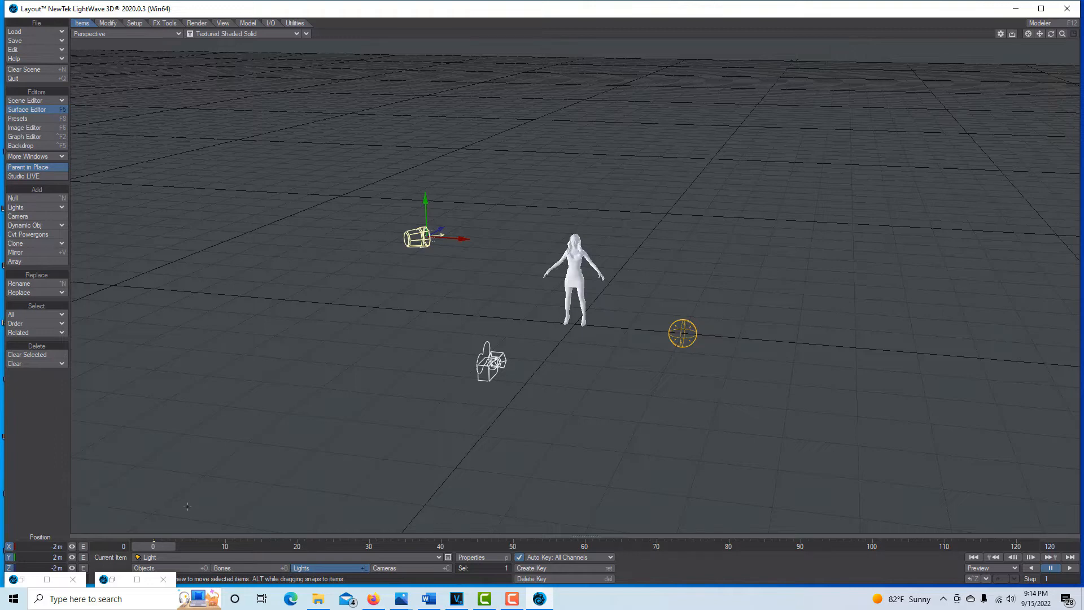
pyautogui.click(677, 333)
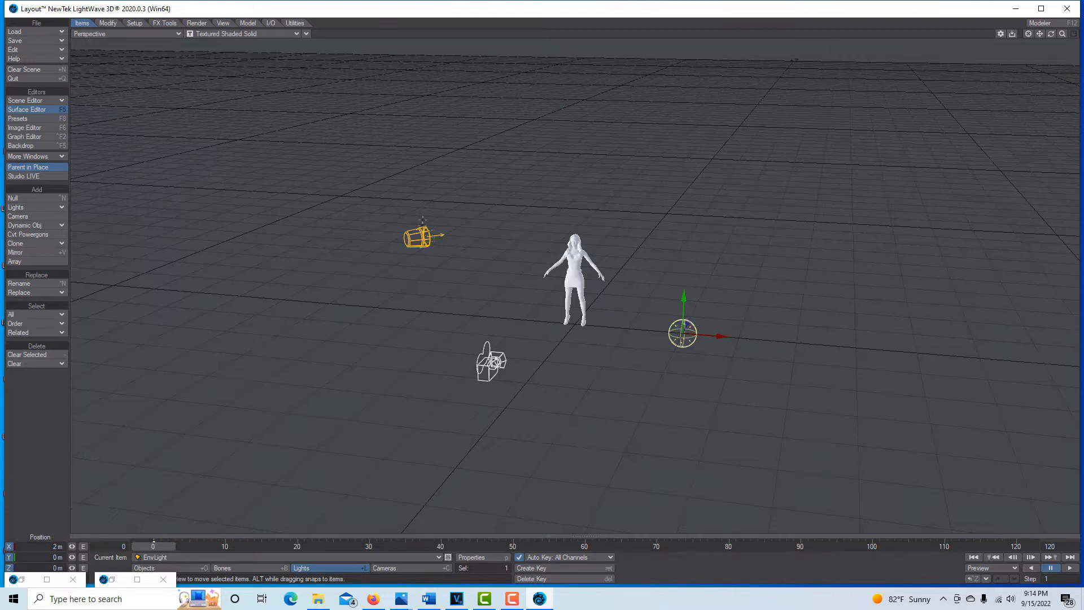
pyautogui.click(419, 237)
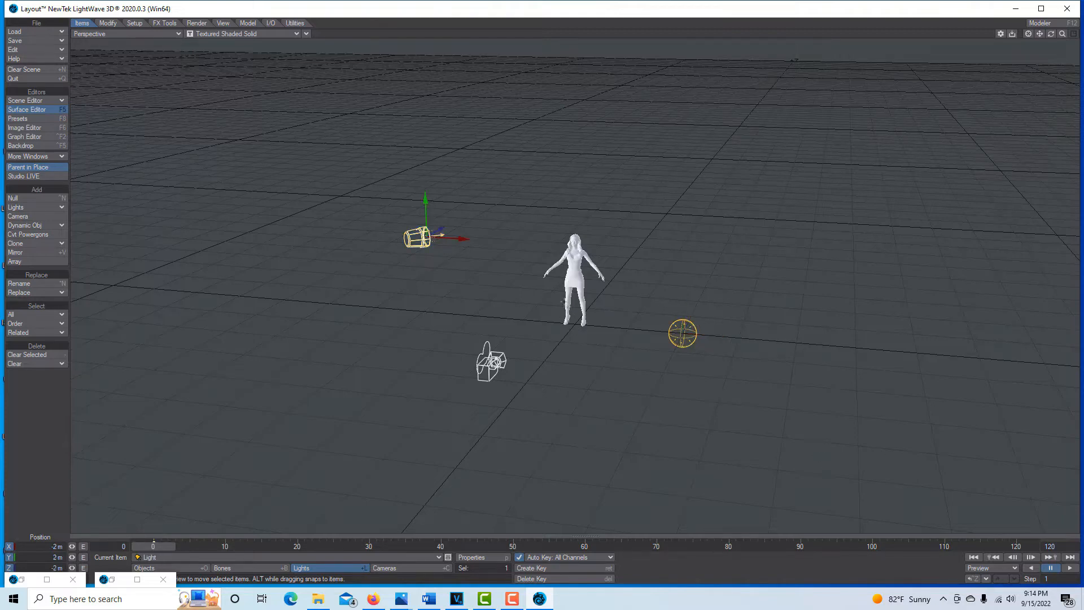
pyautogui.moveTo(1061, 33)
pyautogui.mouseDown()
pyautogui.moveTo(1081, 51)
pyautogui.moveTo(1051, 20)
pyautogui.mouseUp()
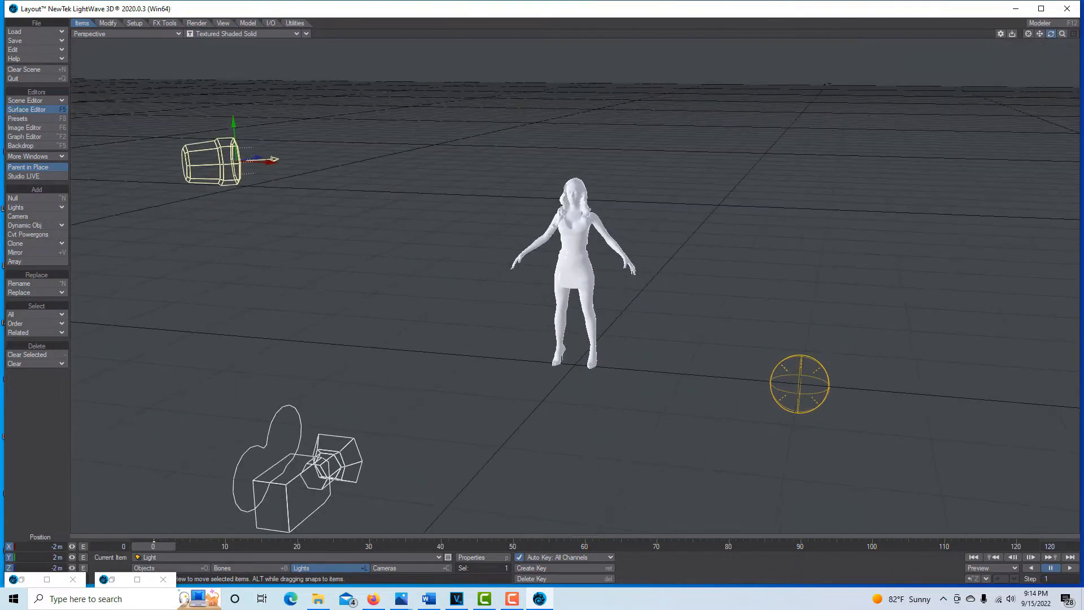
# Step: Open the backdrop effects and switch the perspective viewport to VPR rendering
pyautogui.click(41, 144)
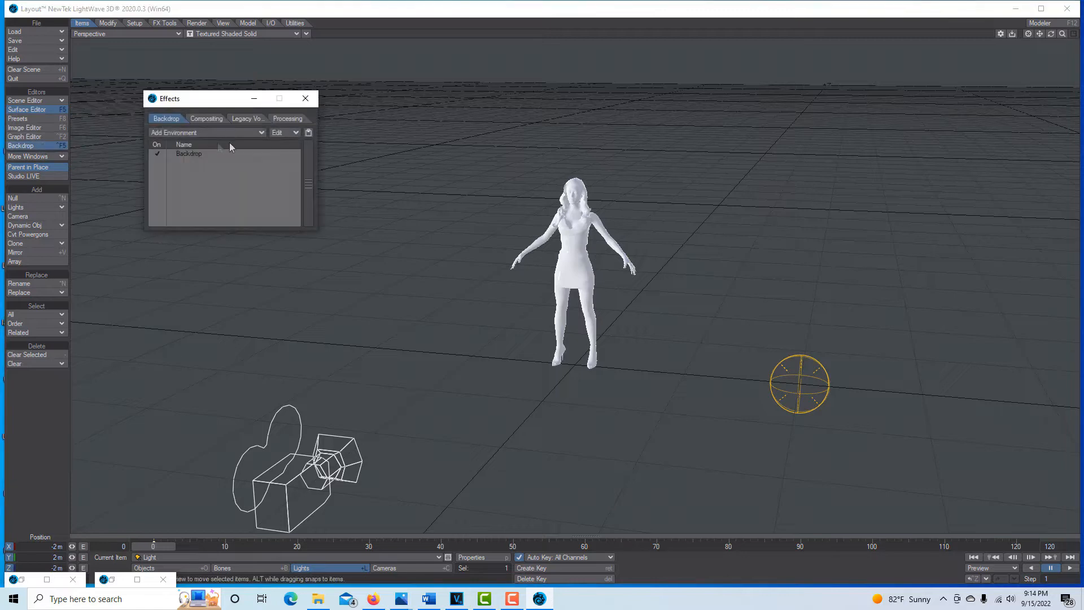
pyautogui.click(293, 34)
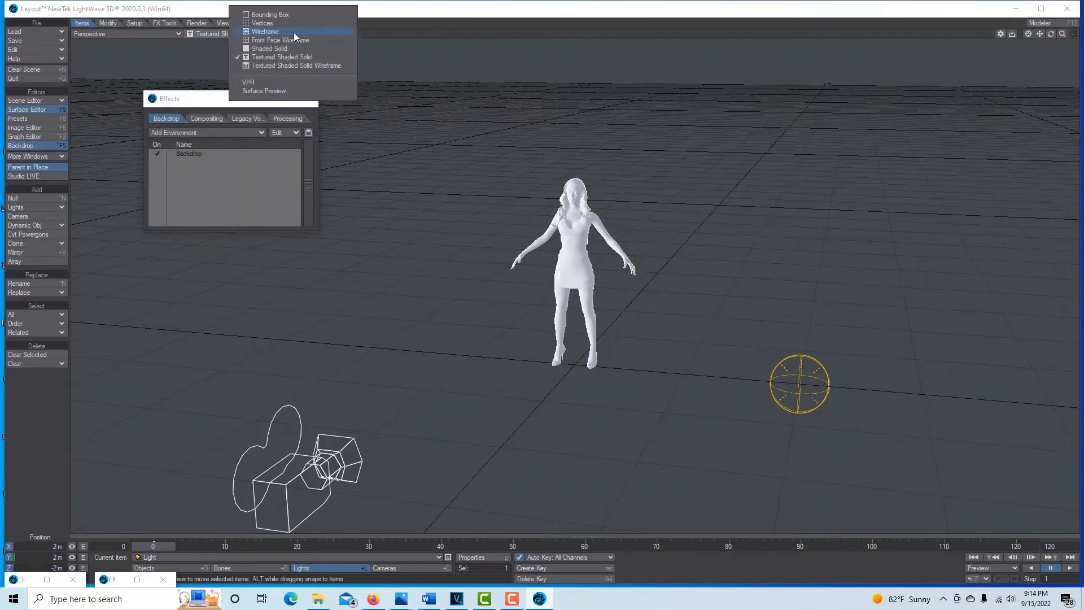
pyautogui.click(278, 82)
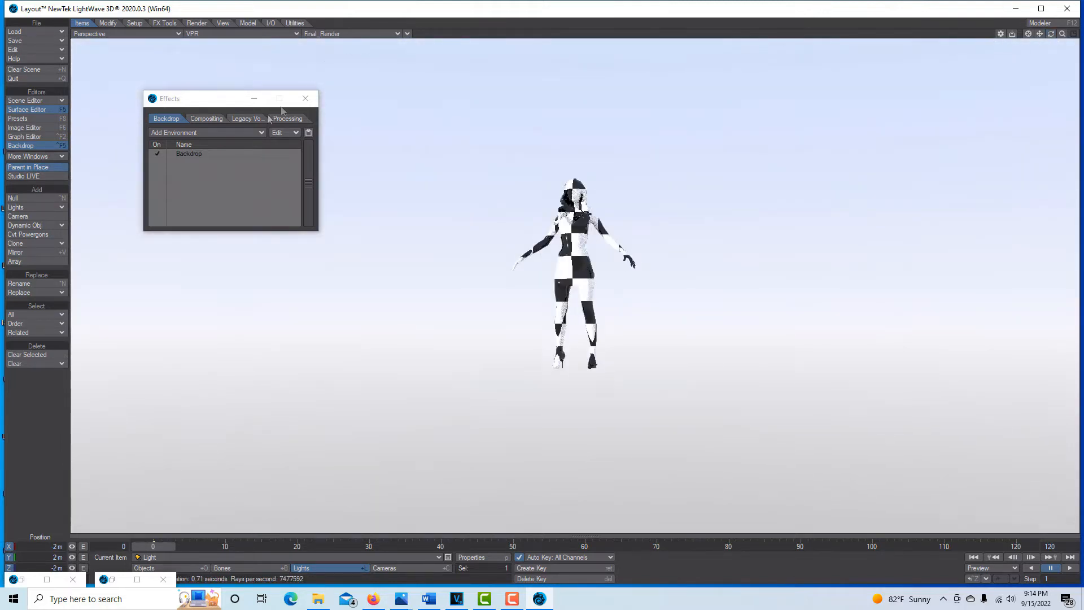
# Step: Add a Textured Environment to the backdrop and display its settings
pyautogui.click(241, 131)
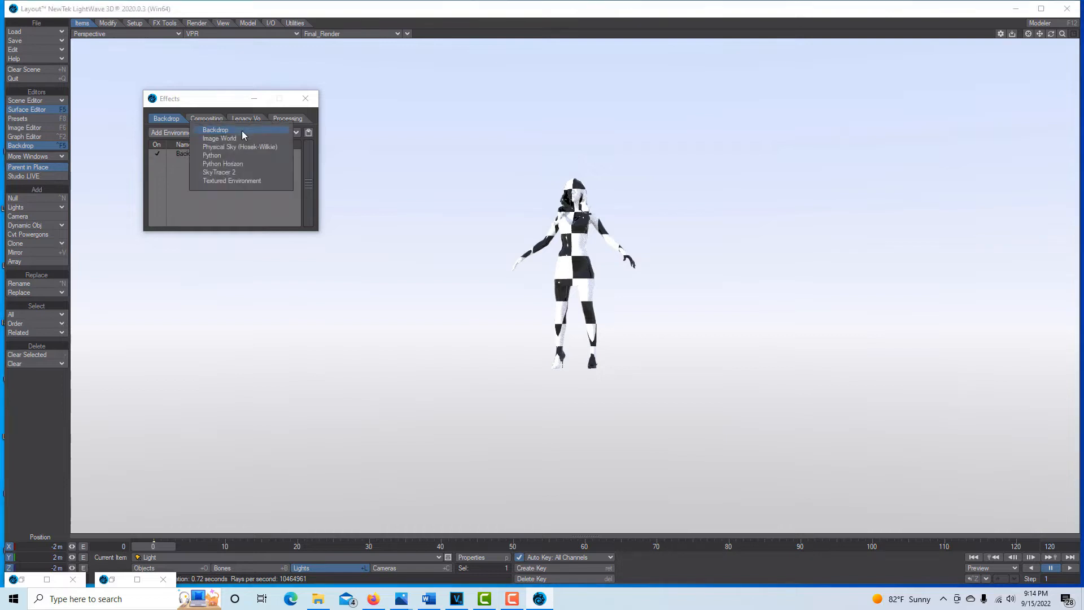
pyautogui.click(232, 181)
pyautogui.click(226, 161)
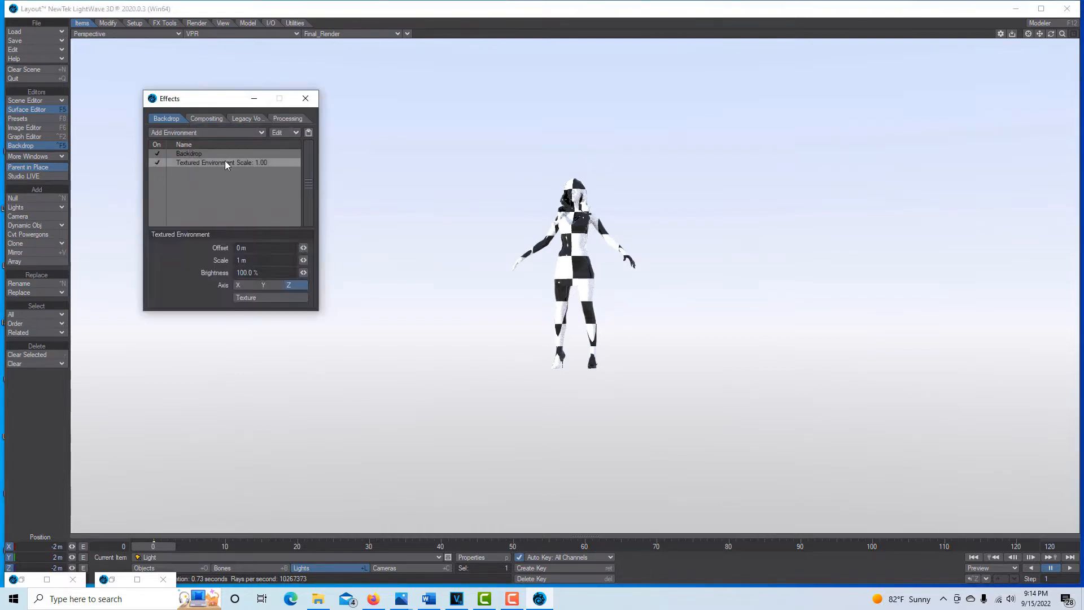
# Step: Give the backdrop's Textured Environment texture a Spherical projection and load rainforest_trail_4k.hdr from the Downloads folder as its image
pyautogui.click(265, 298)
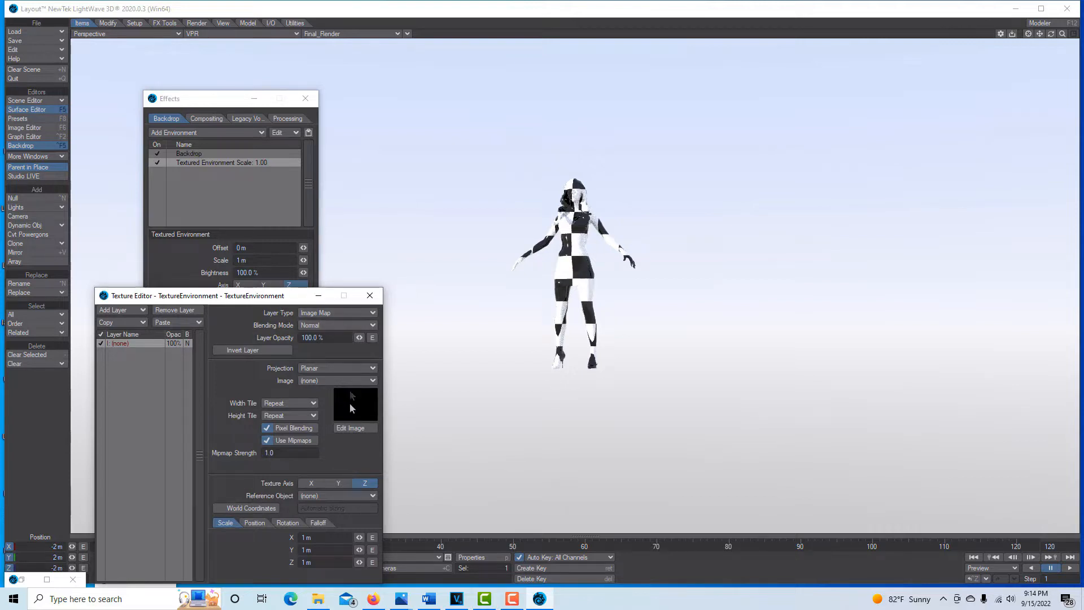
pyautogui.click(369, 368)
pyautogui.click(371, 383)
pyautogui.click(368, 406)
pyautogui.click(377, 411)
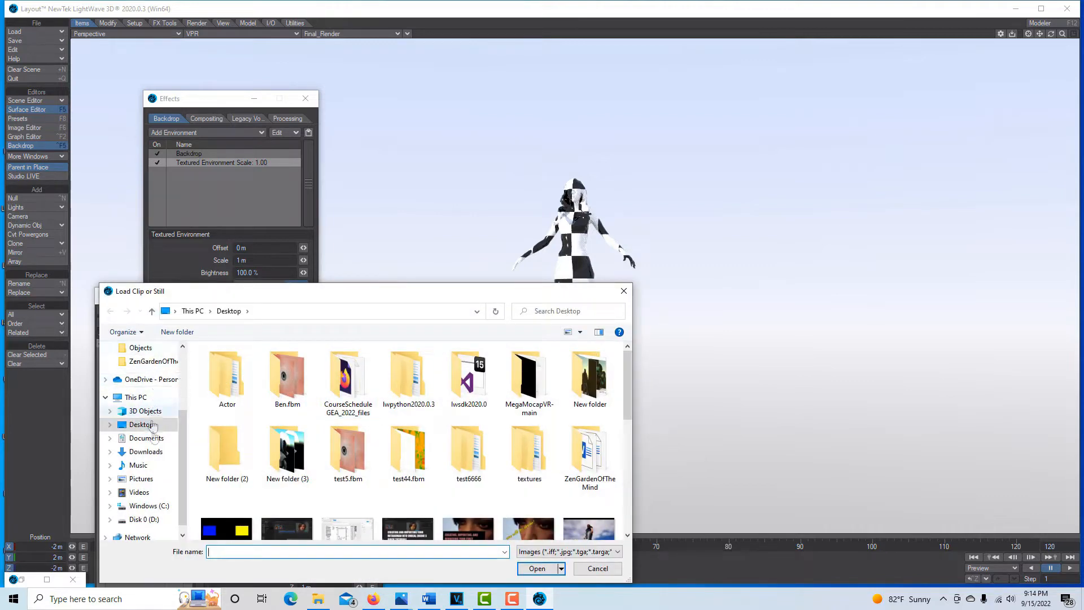
pyautogui.click(145, 451)
pyautogui.click(316, 381)
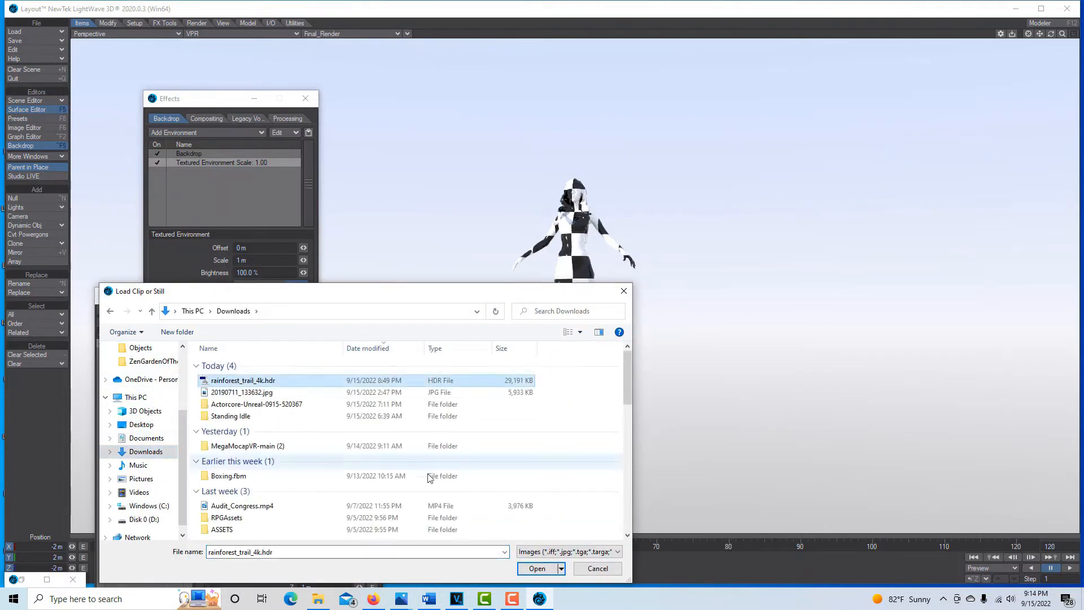
pyautogui.click(538, 570)
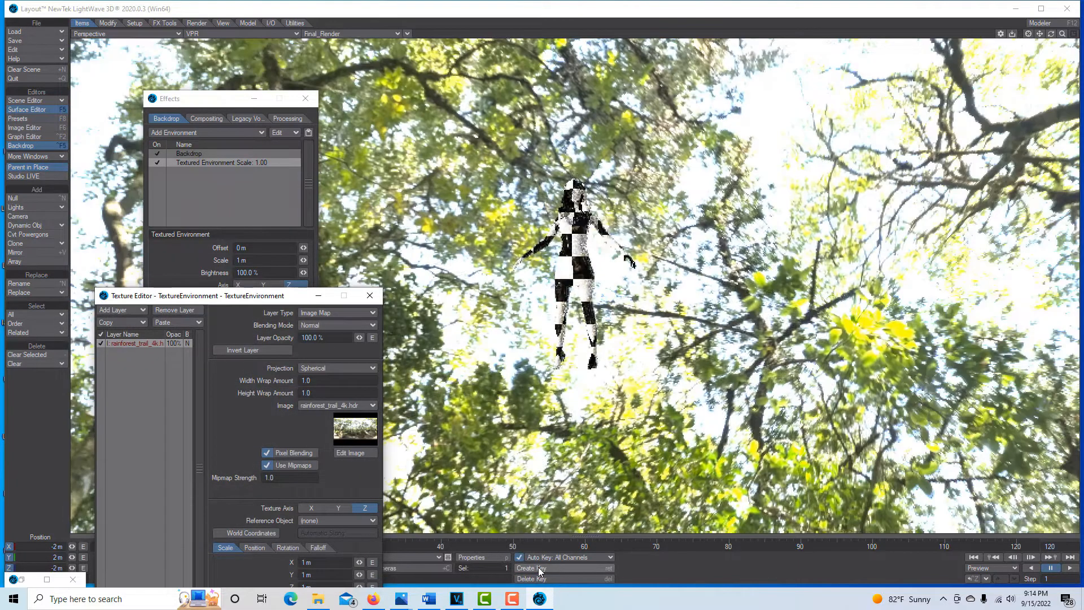
# Step: Set the environment image's texture axis to Y and disable the plain Backdrop entry, leaving only the texture editor open
pyautogui.click(340, 508)
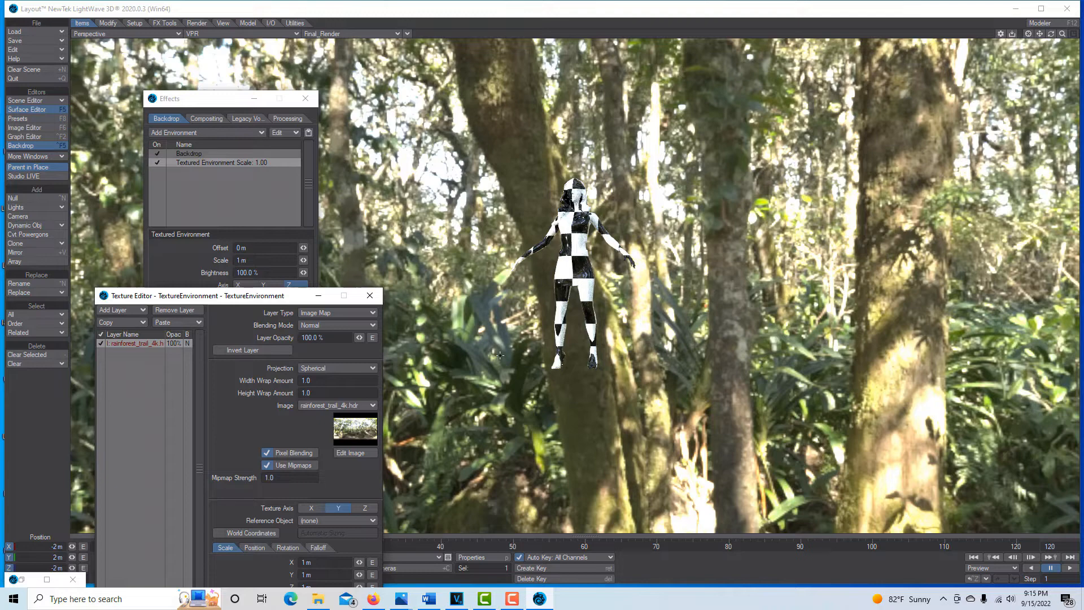
pyautogui.click(159, 156)
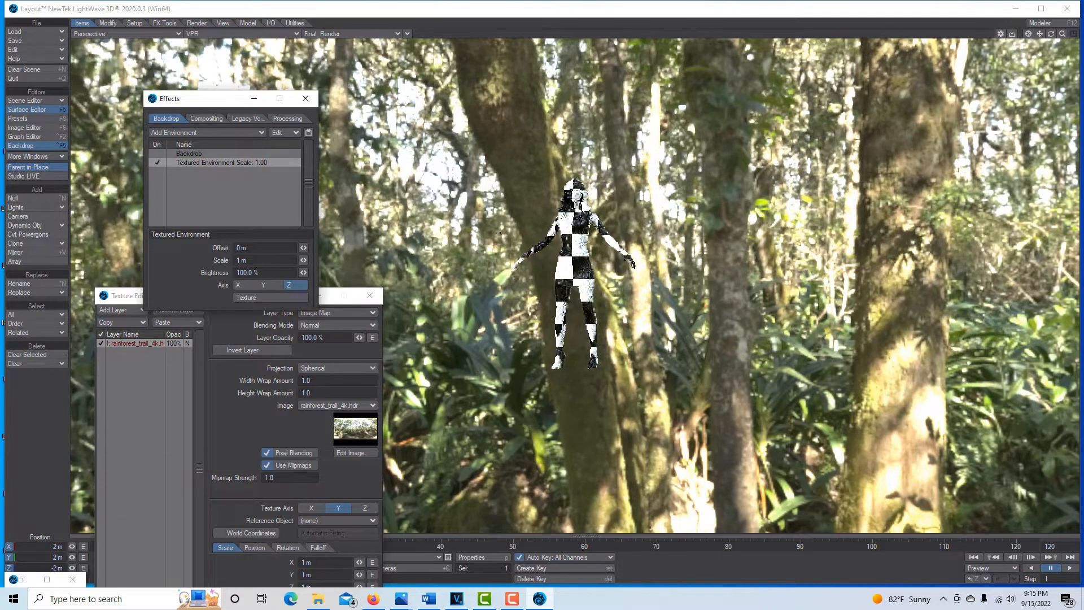
pyautogui.click(252, 100)
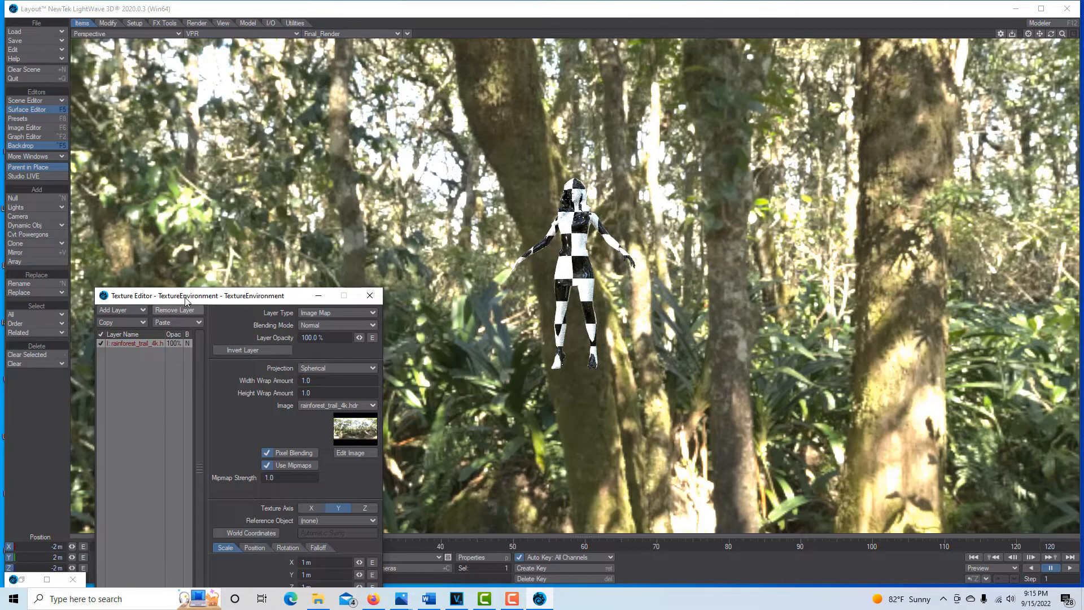
pyautogui.moveTo(182, 298); pyautogui.dragTo(171, 200)
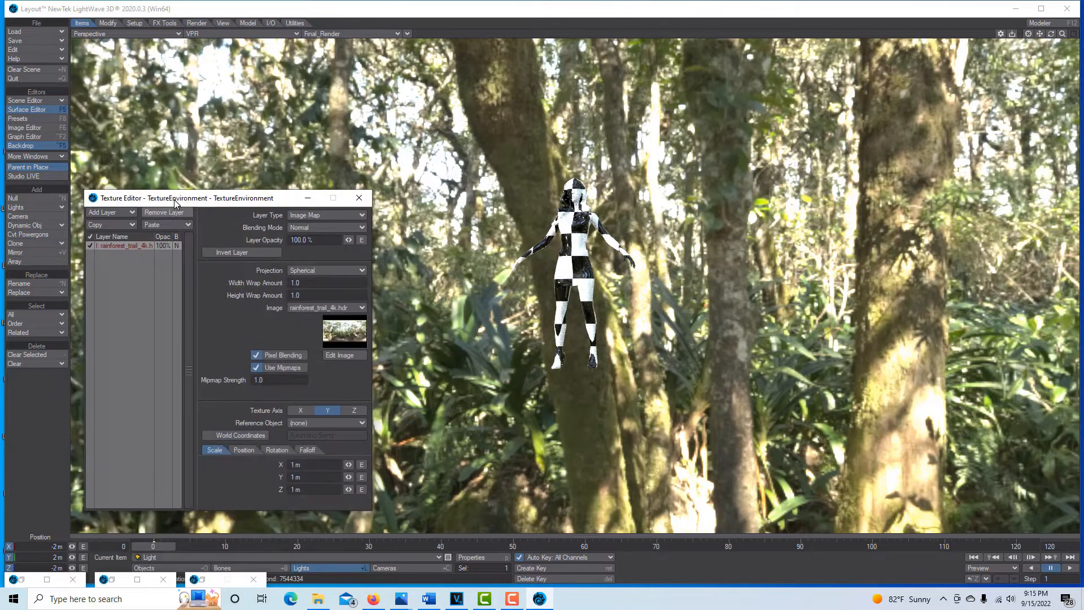
# Step: Make EnvLight the current light and close the three minimized editor windows
pyautogui.click(441, 559)
pyautogui.click(442, 568)
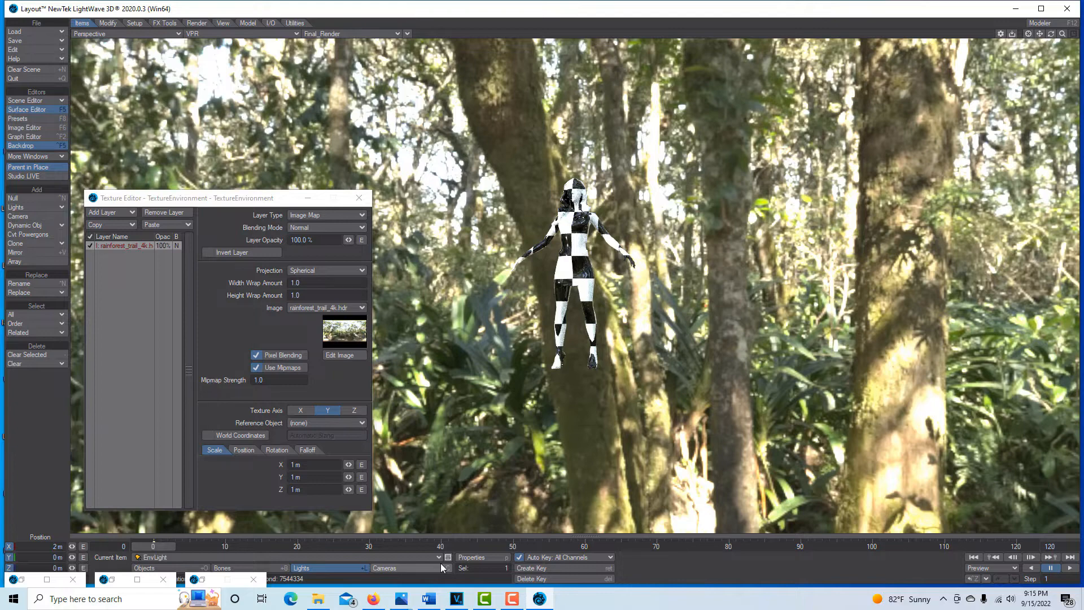
pyautogui.click(253, 579)
pyautogui.click(163, 579)
pyautogui.click(73, 579)
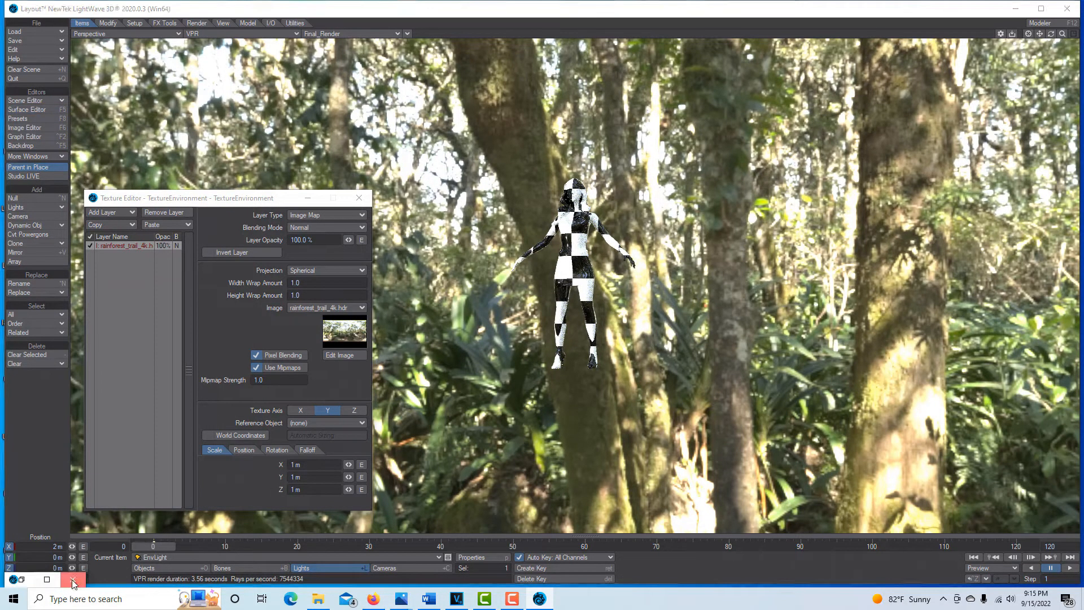
# Step: Open EnvLight's properties and turn off Use Global for its environment
pyautogui.click(480, 556)
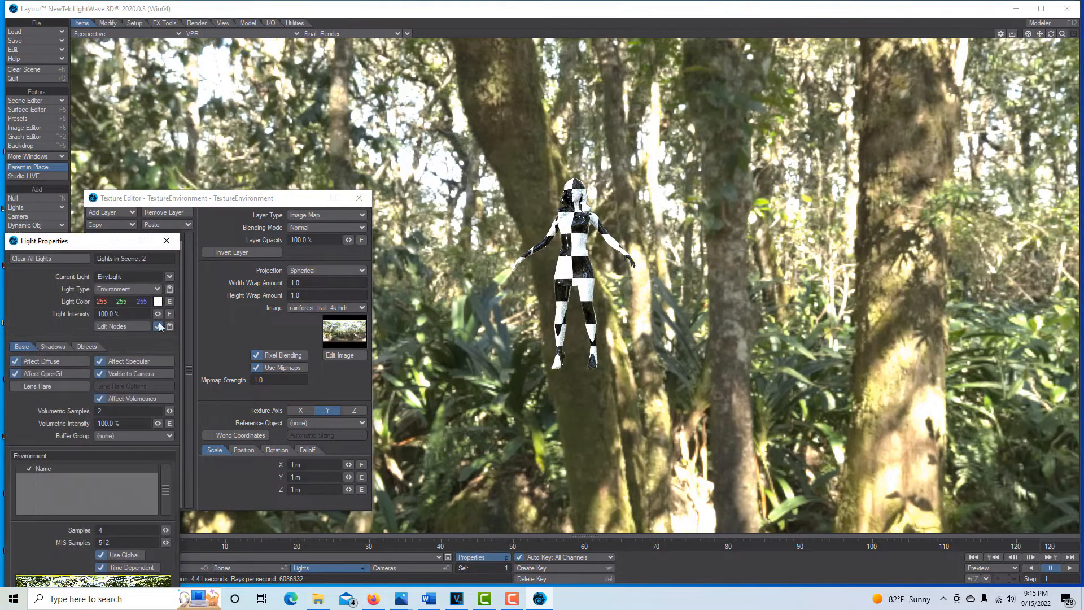
pyautogui.moveTo(84, 241); pyautogui.dragTo(224, 85)
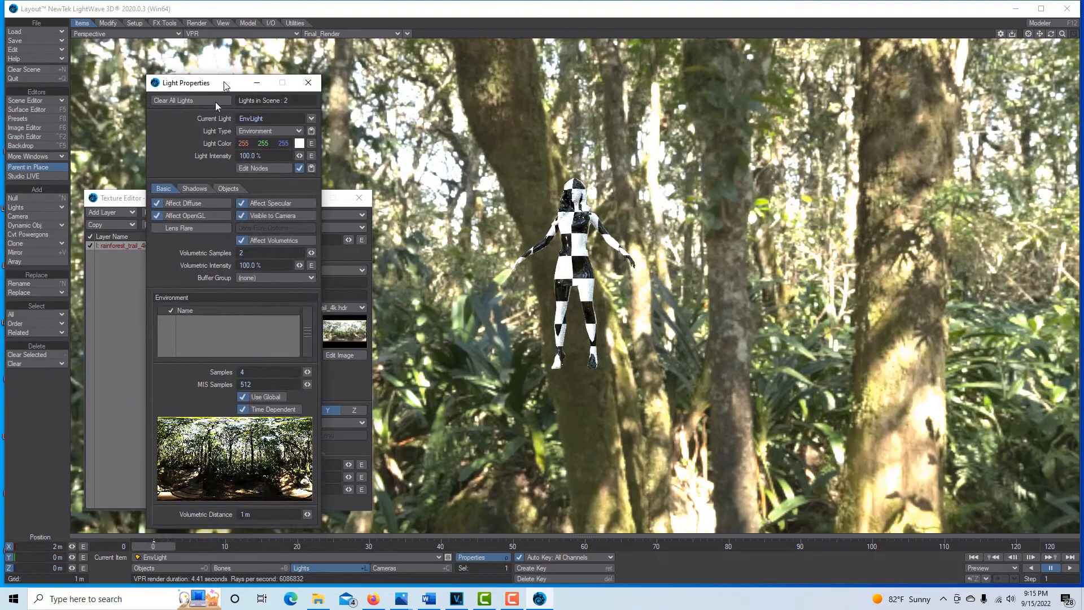
pyautogui.click(244, 397)
pyautogui.click(244, 397)
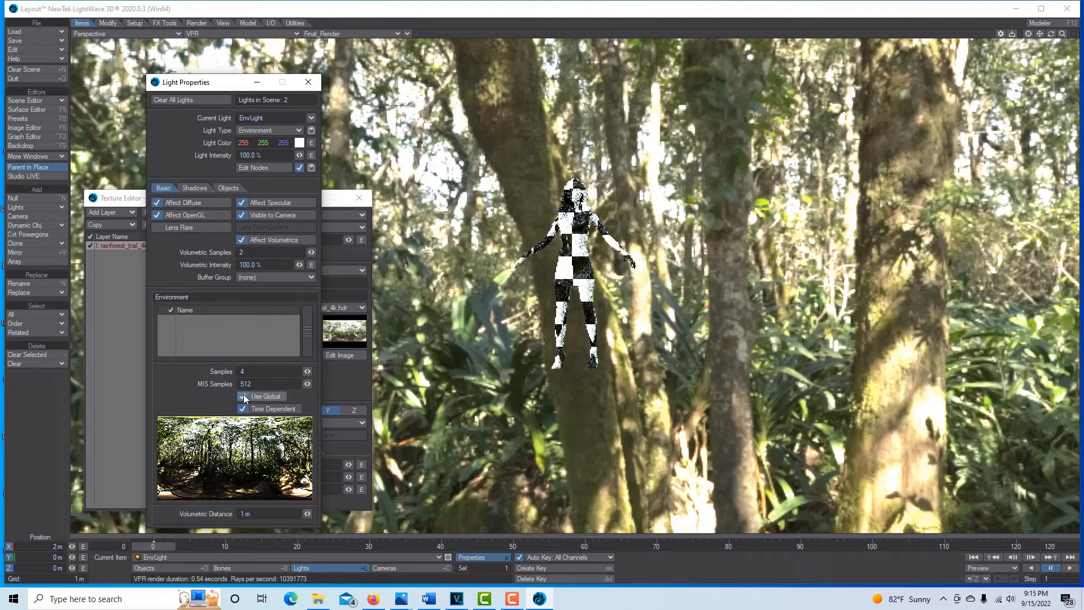
pyautogui.click(244, 397)
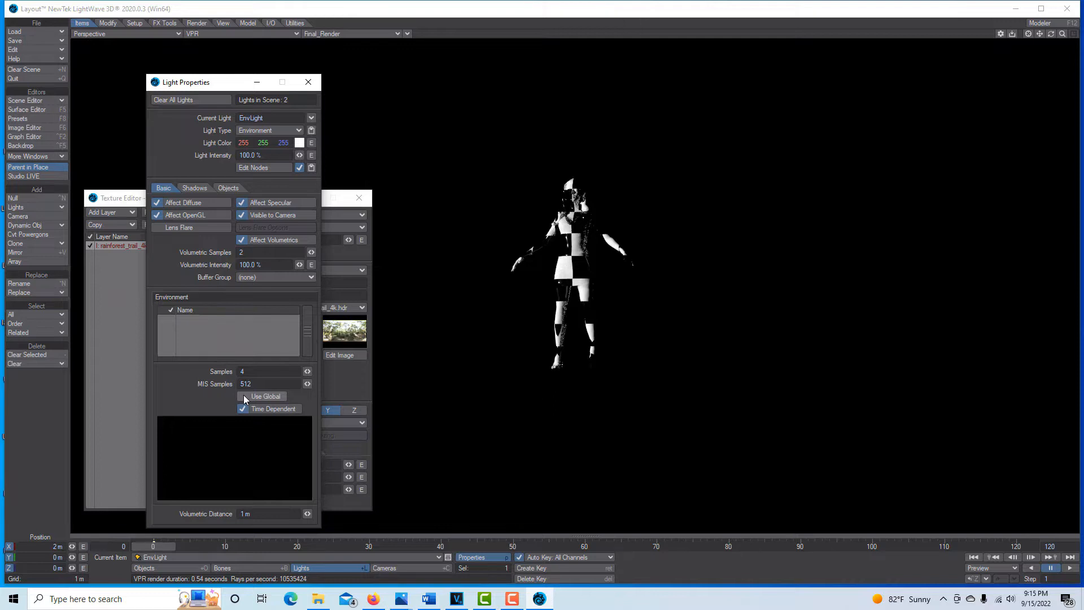
# Step: Add a Textured Environment to EnvLight's own environment list and open its settings
pyautogui.rightClick(219, 328)
pyautogui.moveTo(211, 326)
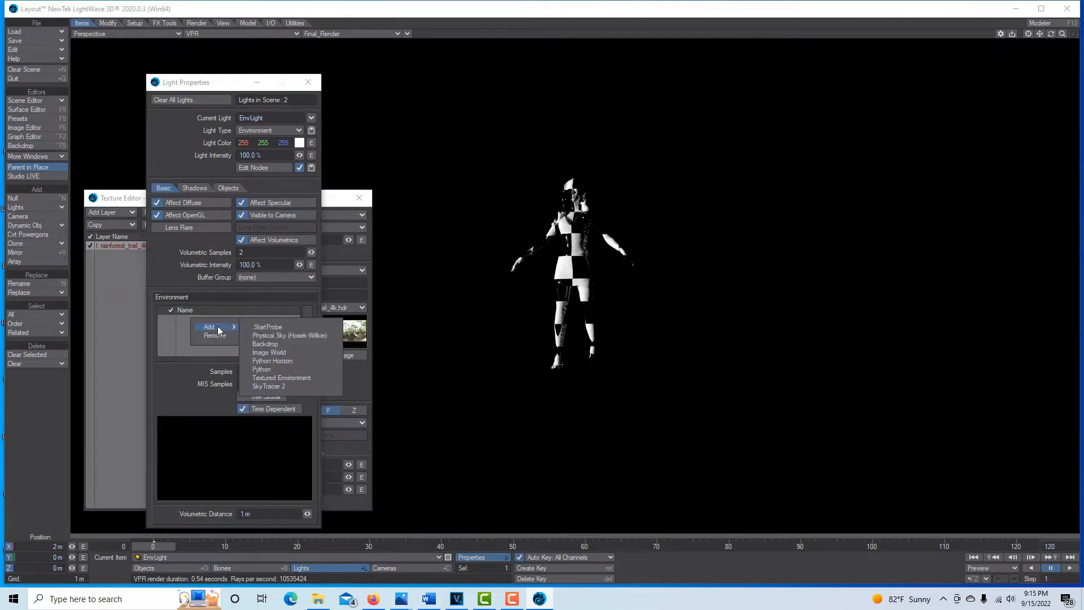
pyautogui.click(291, 378)
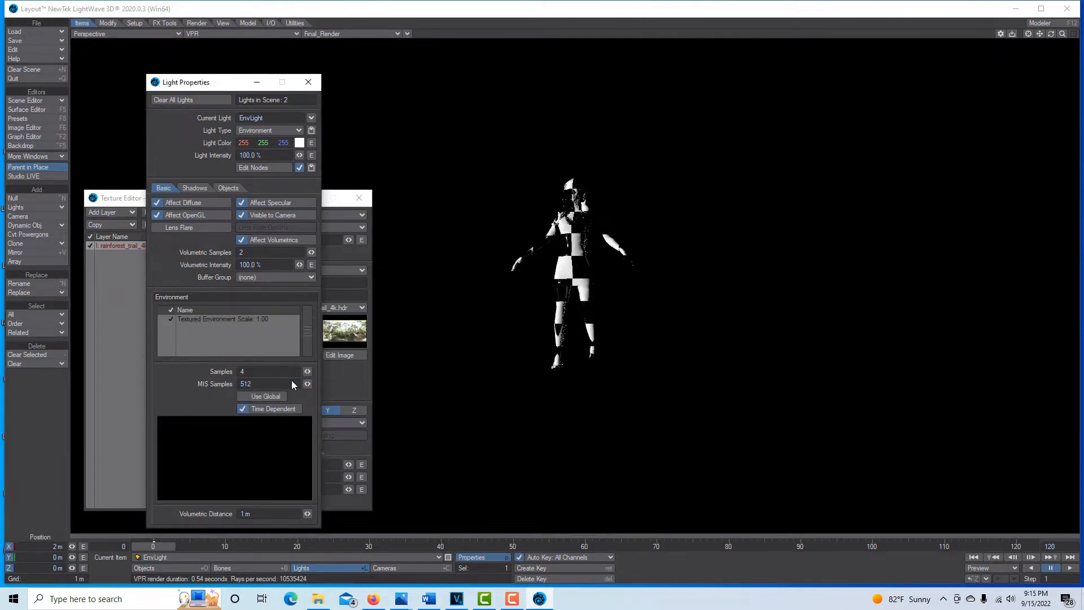
pyautogui.doubleClick(254, 319)
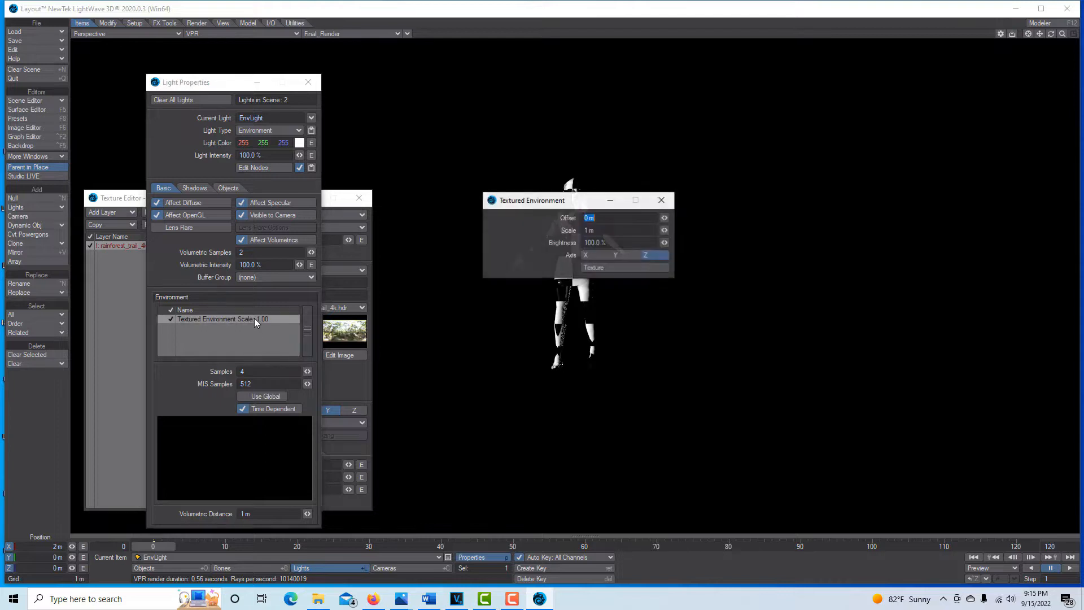
# Step: Set the light environment's texture to Spherical projection and assign the already loaded rainforest_trail_4k.hdr image
pyautogui.click(629, 268)
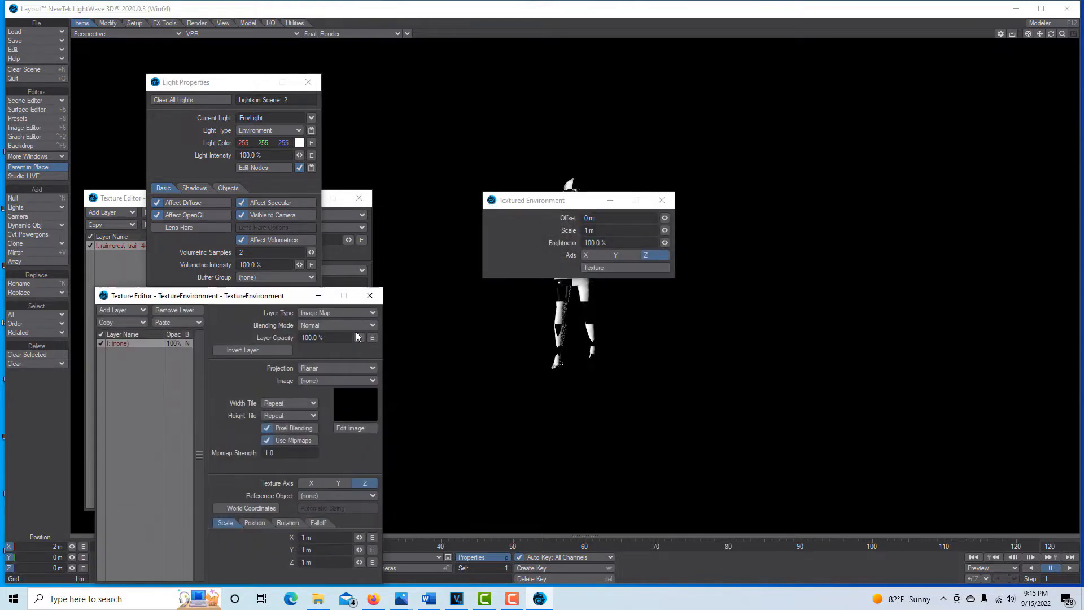
pyautogui.click(370, 370)
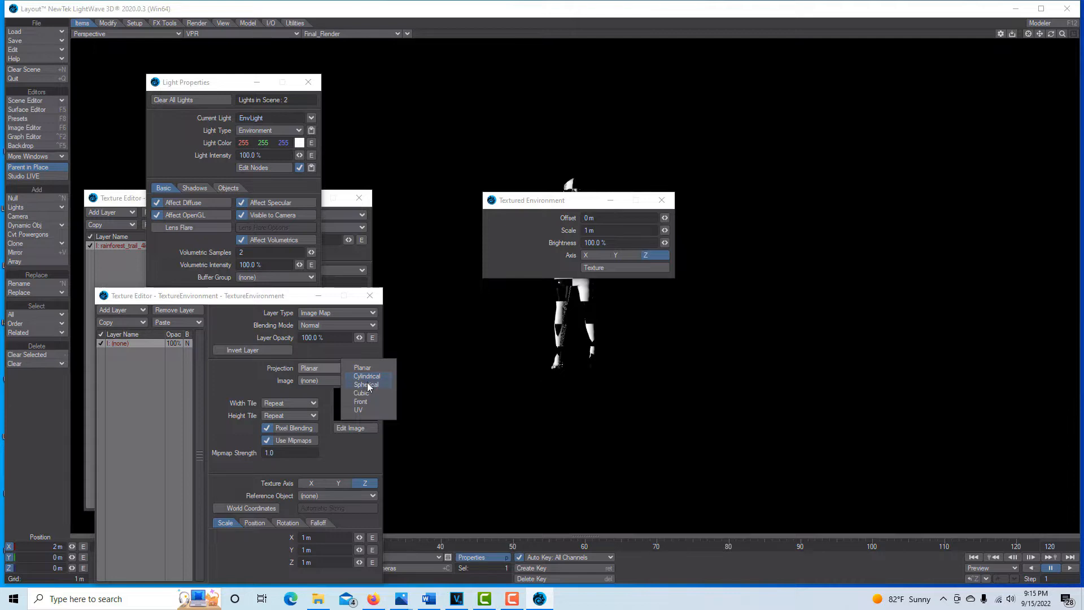
pyautogui.click(367, 384)
pyautogui.click(371, 404)
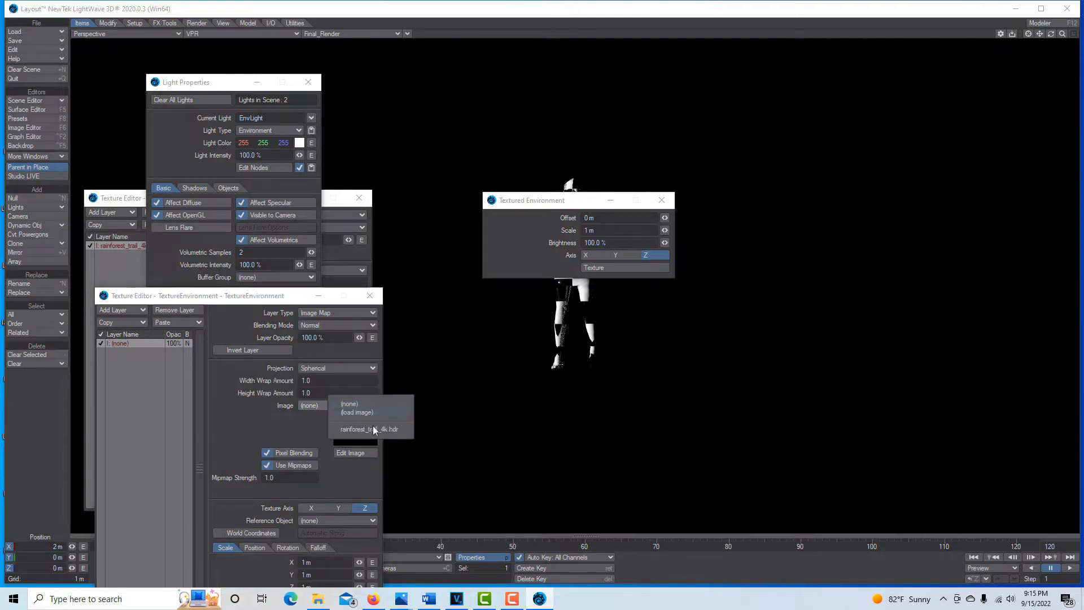
pyautogui.click(373, 432)
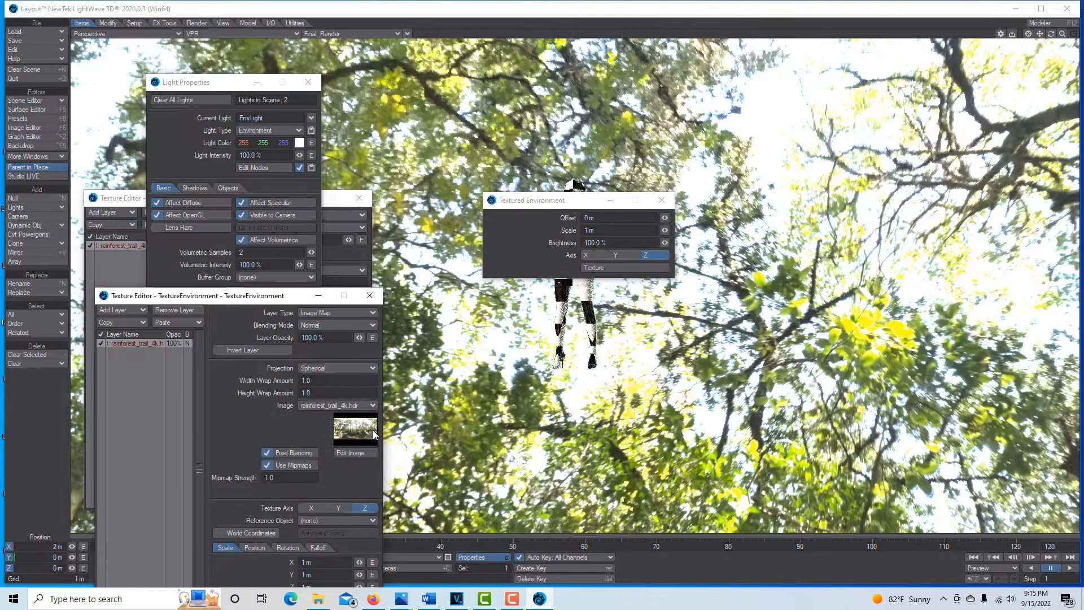
# Step: Set both the light's Textured Environment axis and its image texture axis to Y, and clear the windows away from the figure
pyautogui.click(618, 256)
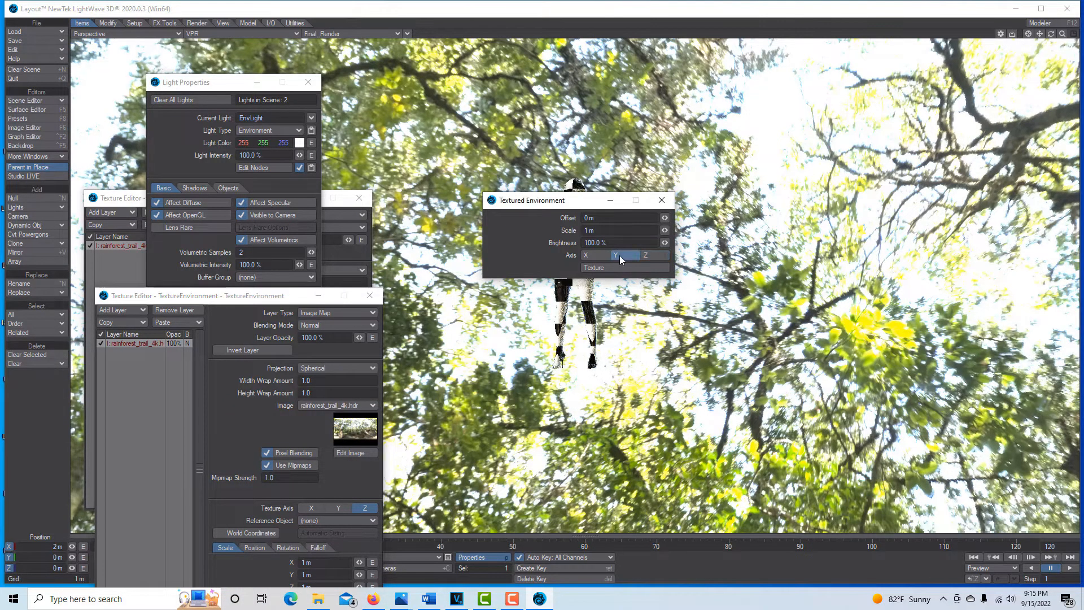
pyautogui.click(339, 507)
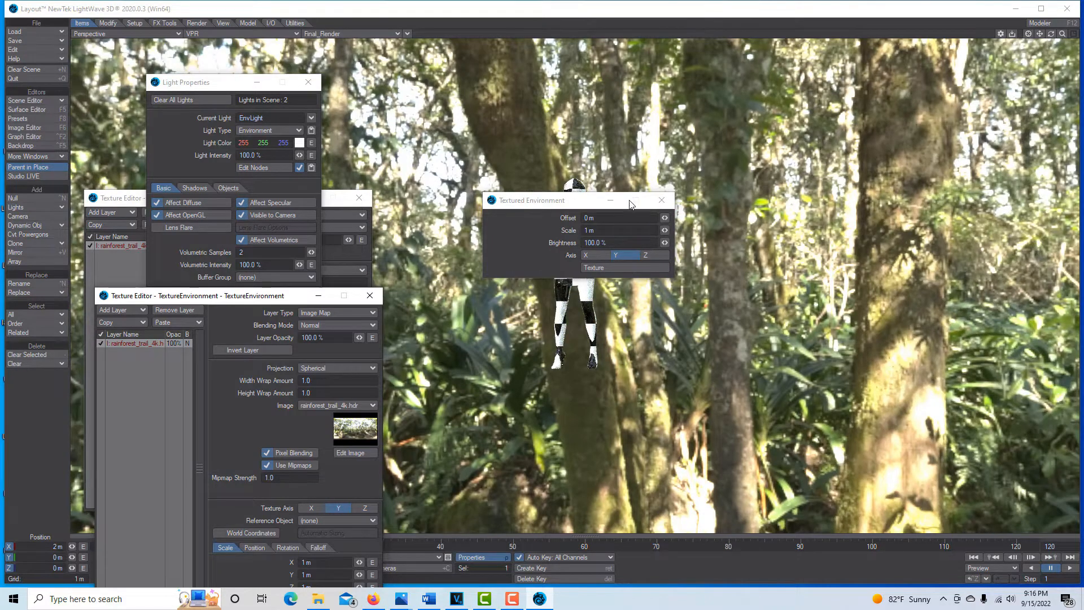
pyautogui.click(610, 201)
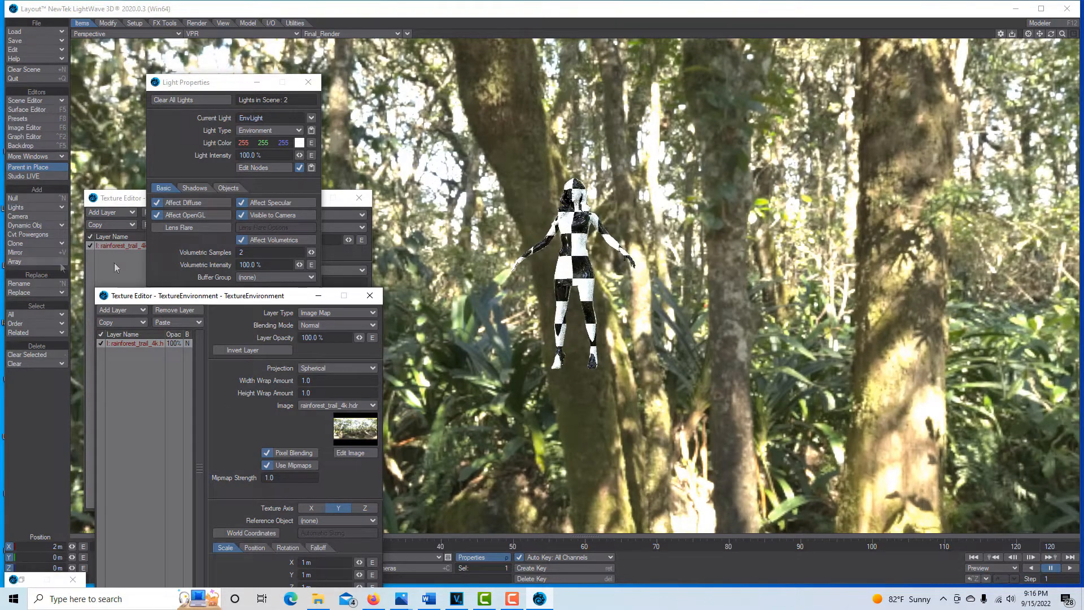
pyautogui.moveTo(203, 297); pyautogui.dragTo(164, 147)
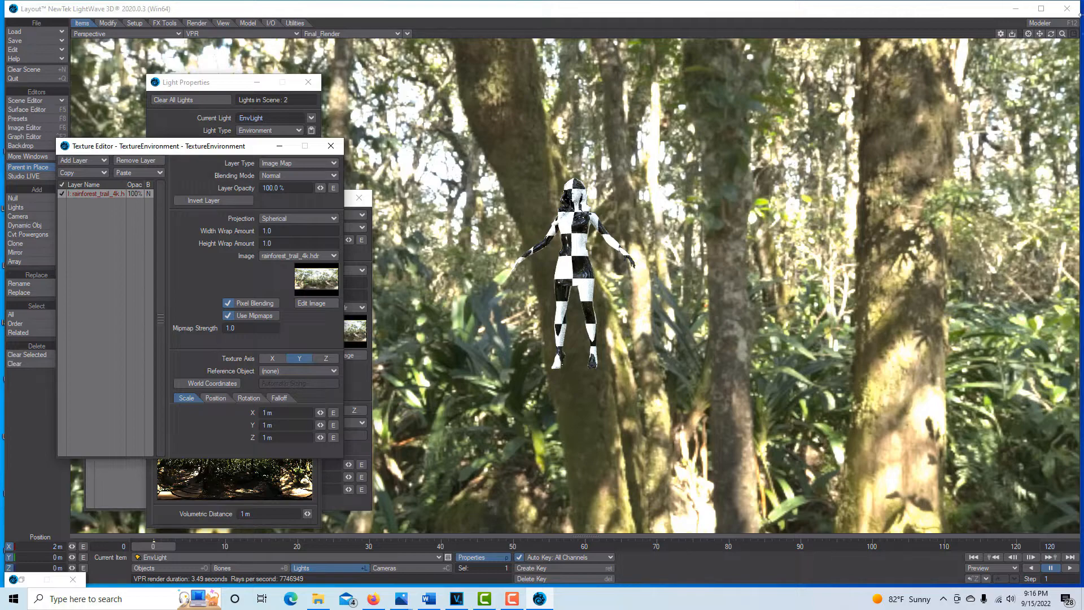
# Step: Frame the figure's upper body, close the light's texture editor and reduce EnvLight's intensity to 30%
pyautogui.moveTo(1051, 34); pyautogui.dragTo(870, 29)
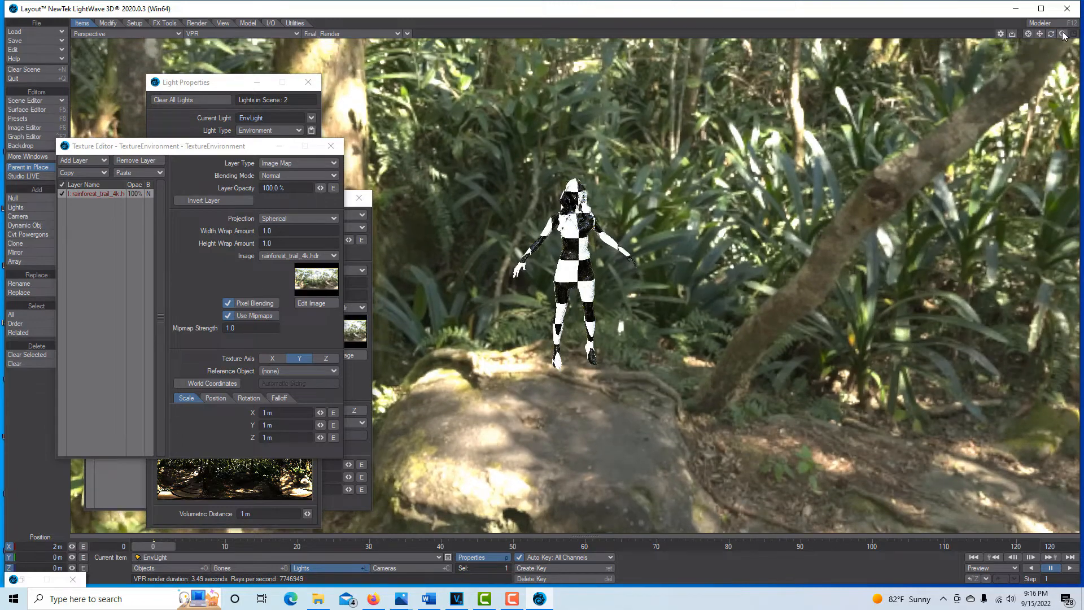
pyautogui.moveTo(1062, 34); pyautogui.dragTo(1080, 34)
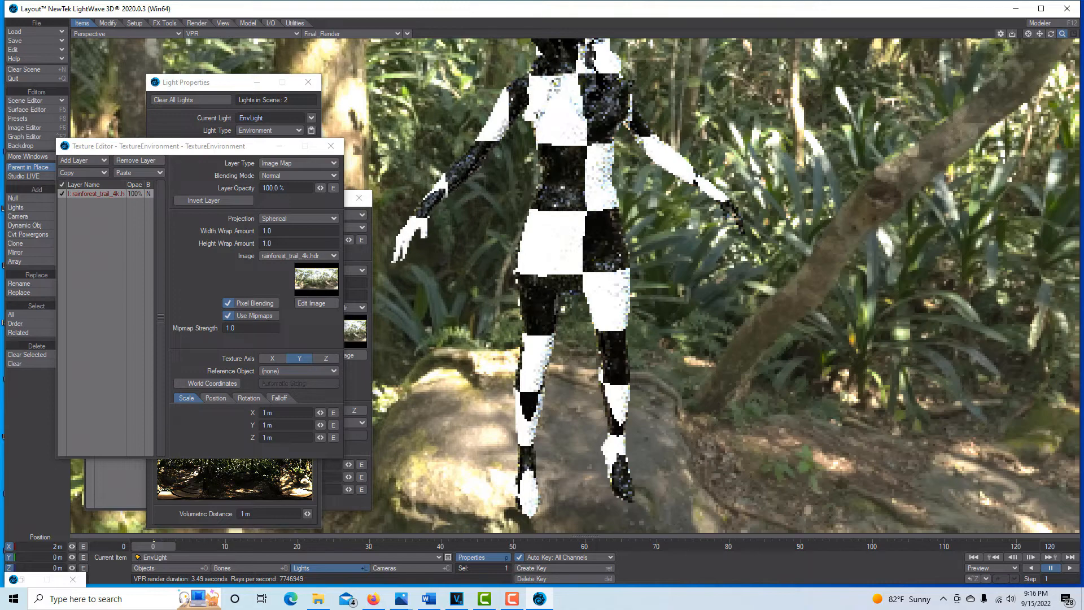
pyautogui.click(1043, 33)
pyautogui.moveTo(1043, 33); pyautogui.dragTo(1039, 170)
pyautogui.moveTo(1051, 35)
pyautogui.mouseDown()
pyautogui.moveTo(1073, 35)
pyautogui.moveTo(1026, 35)
pyautogui.moveTo(1035, 35)
pyautogui.mouseUp()
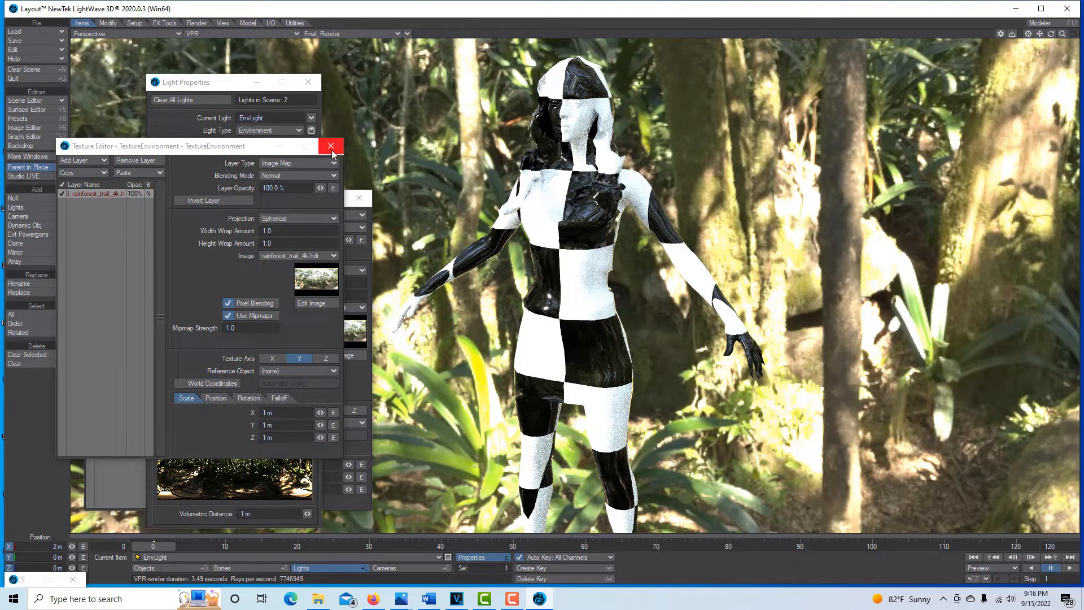
pyautogui.click(330, 146)
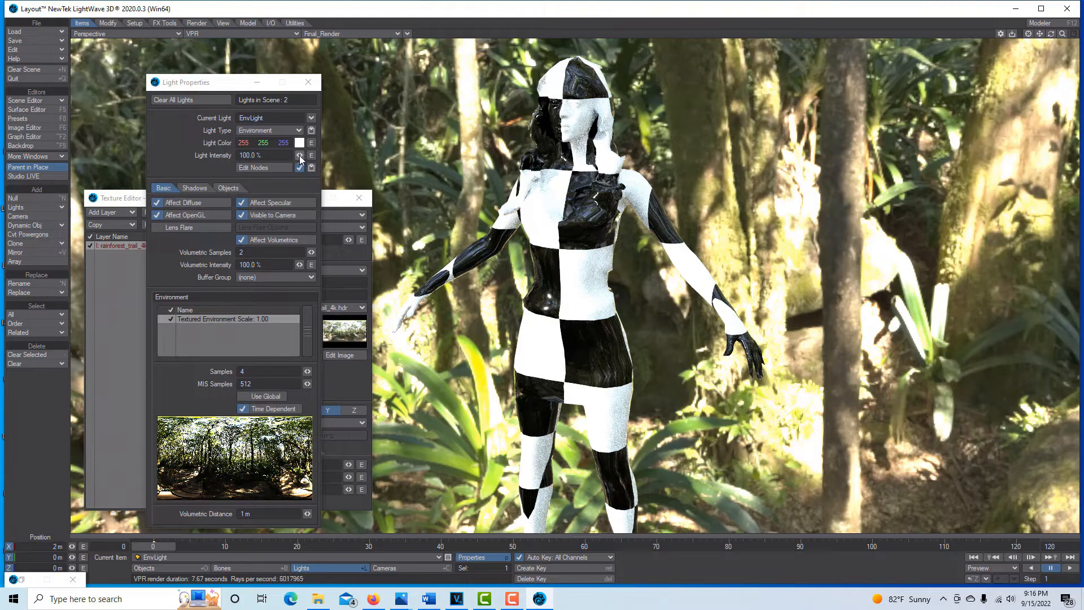
pyautogui.moveTo(300, 156); pyautogui.dragTo(264, 156)
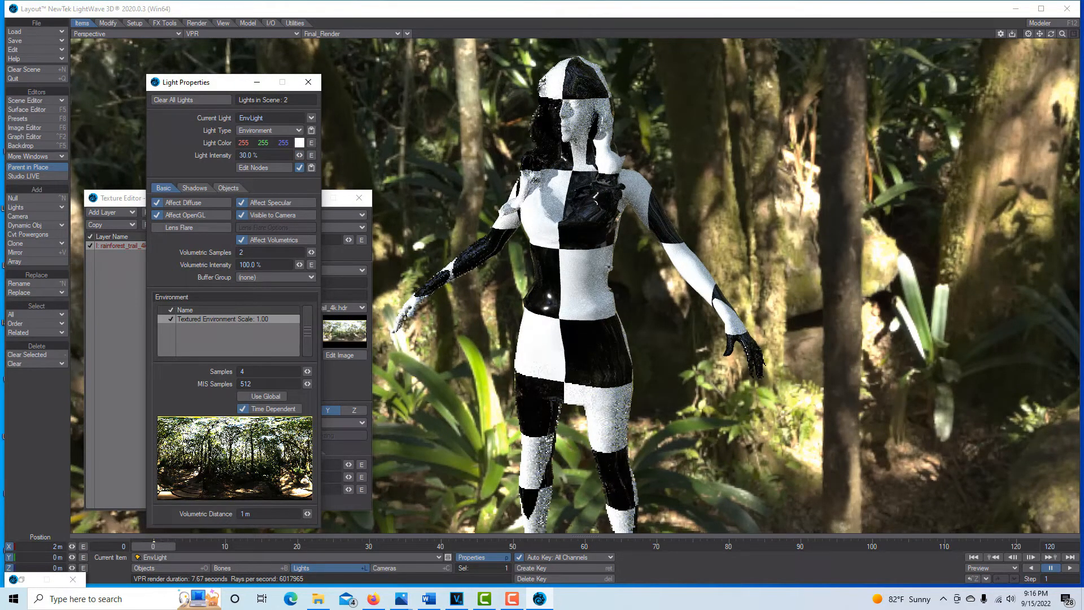
# Step: Check the figure's lighting from other angles, set EnvLight's intensity to 62% and minimize its properties window
pyautogui.moveTo(1050, 35); pyautogui.dragTo(1005, 35)
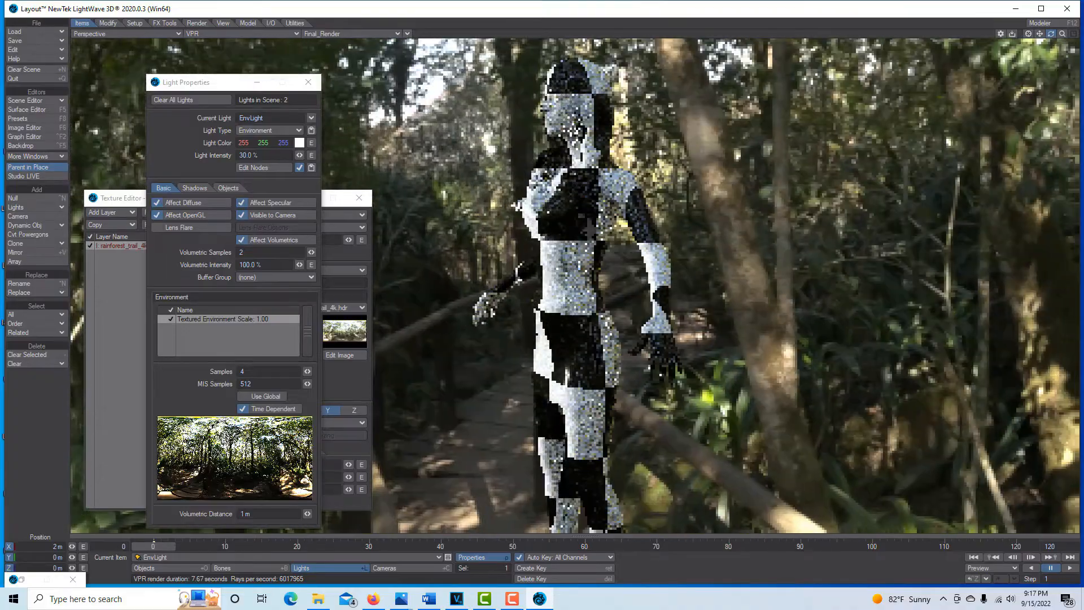
pyautogui.moveTo(1051, 34); pyautogui.dragTo(1073, 34)
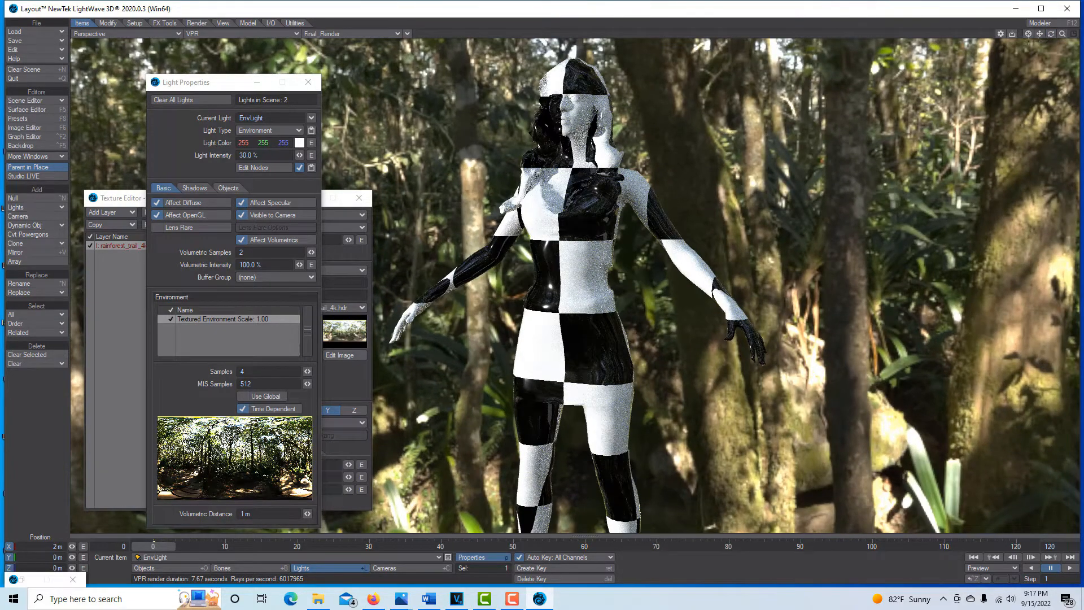
pyautogui.moveTo(1039, 33); pyautogui.dragTo(1040, 79)
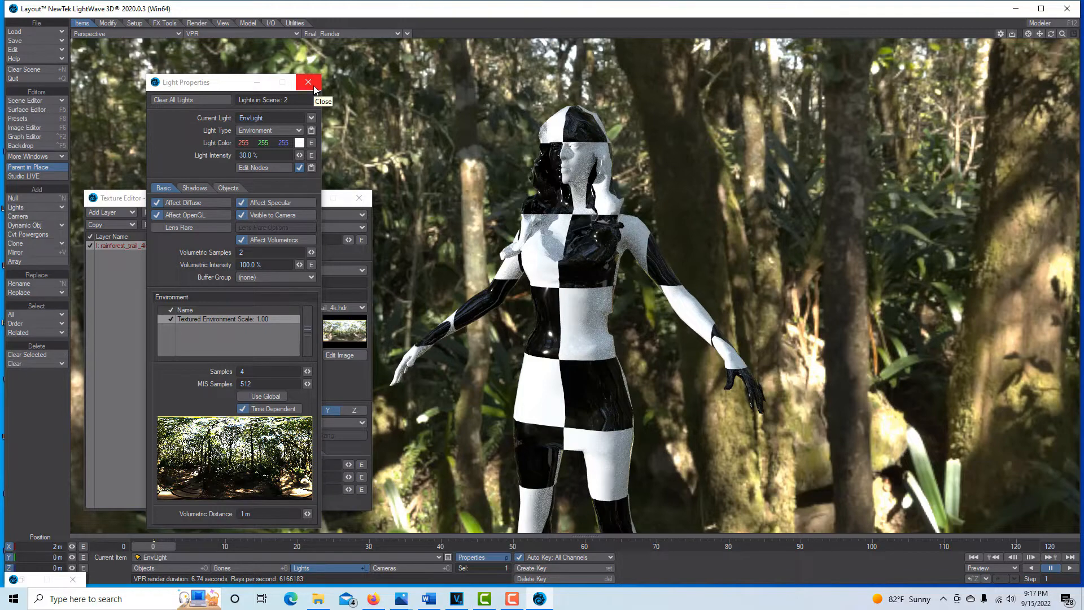
pyautogui.moveTo(299, 155)
pyautogui.mouseDown()
pyautogui.moveTo(369, 155)
pyautogui.moveTo(318, 155)
pyautogui.mouseUp()
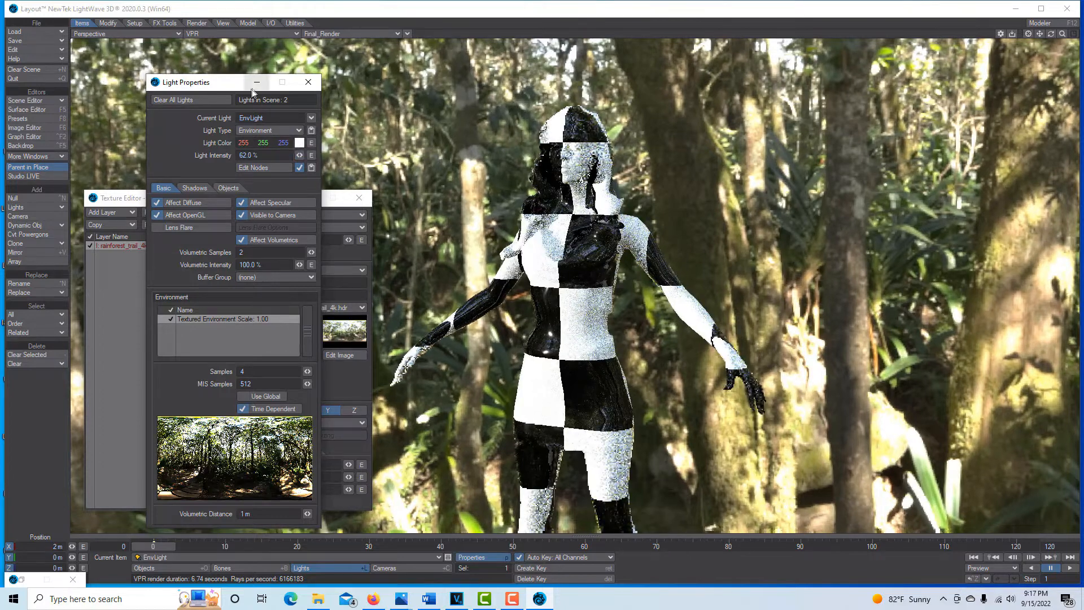
pyautogui.click(257, 82)
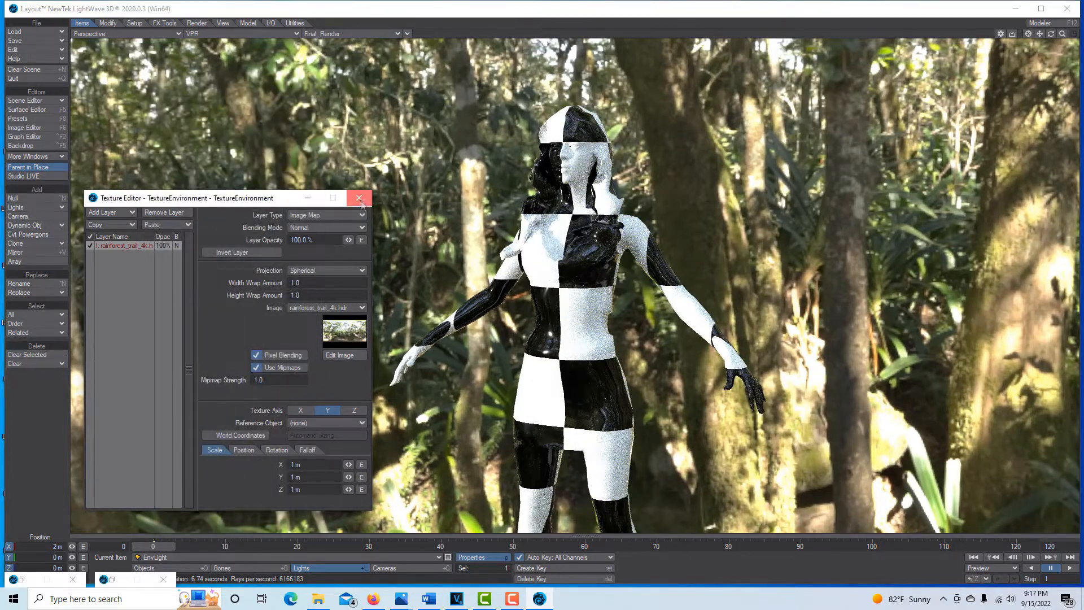
# Step: Close the light's texture editor and make the female figure the current item
pyautogui.click(359, 197)
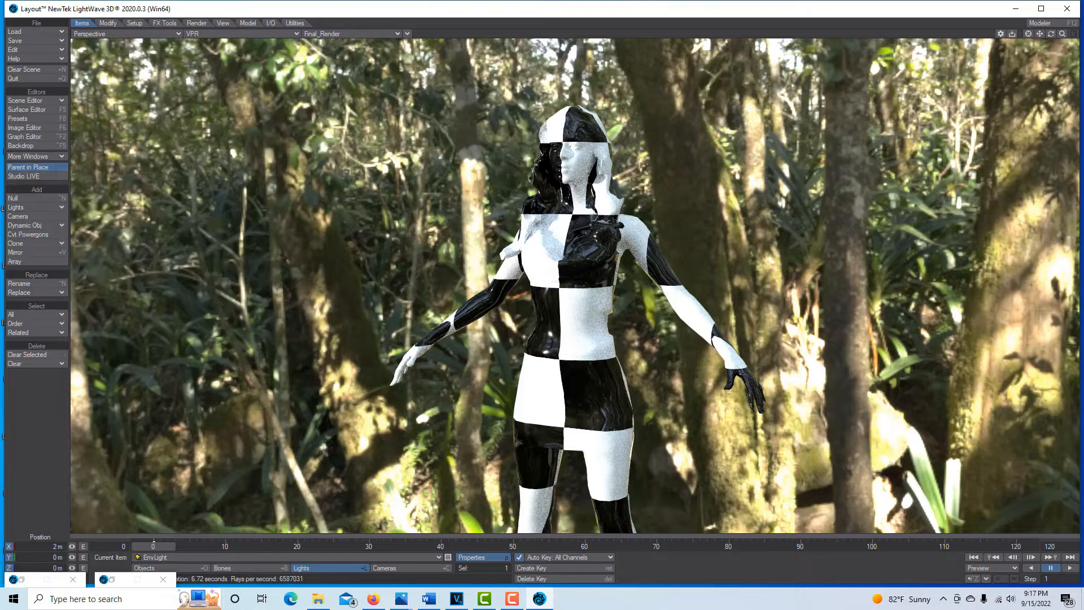
pyautogui.click(177, 568)
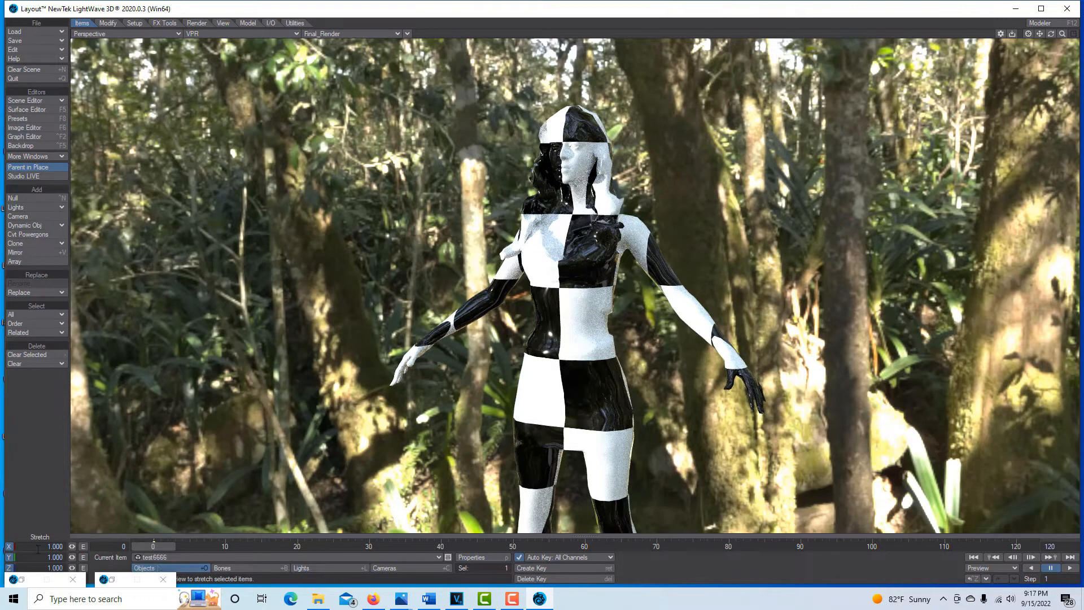
pyautogui.moveTo(72, 546); pyautogui.dragTo(124, 557)
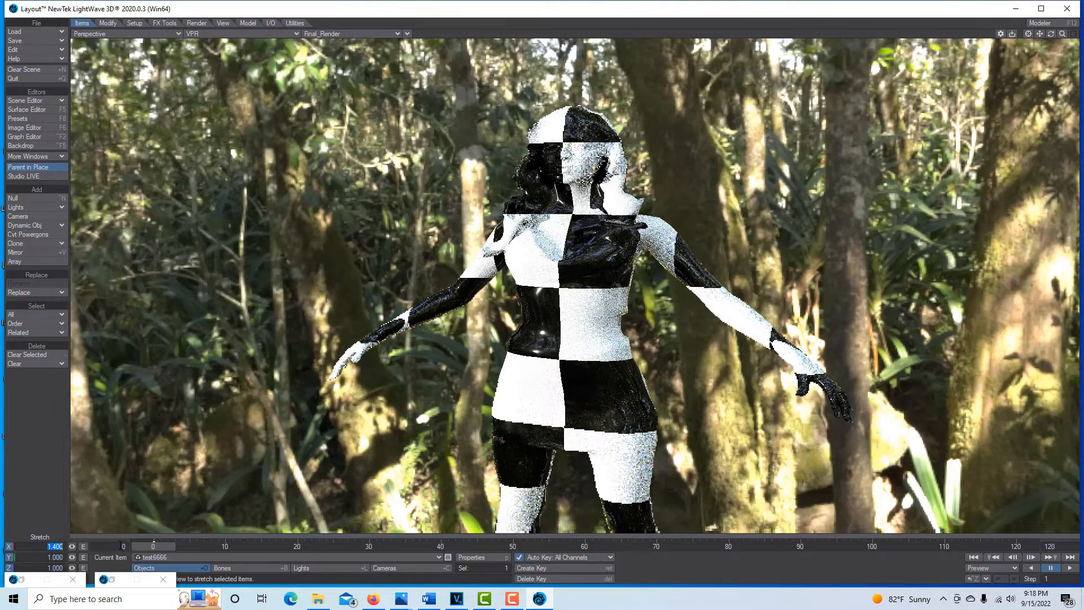
pyautogui.write('1')
pyautogui.press('Tab')
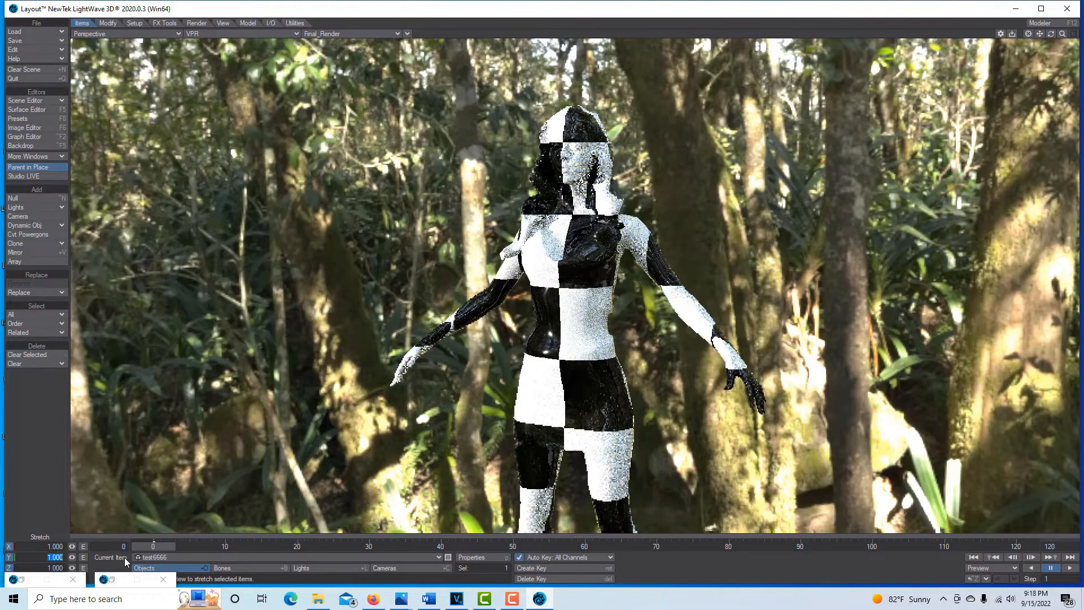
# Step: Move the figure to X position 560 mm and close the minimized editor windows
pyautogui.press('t')
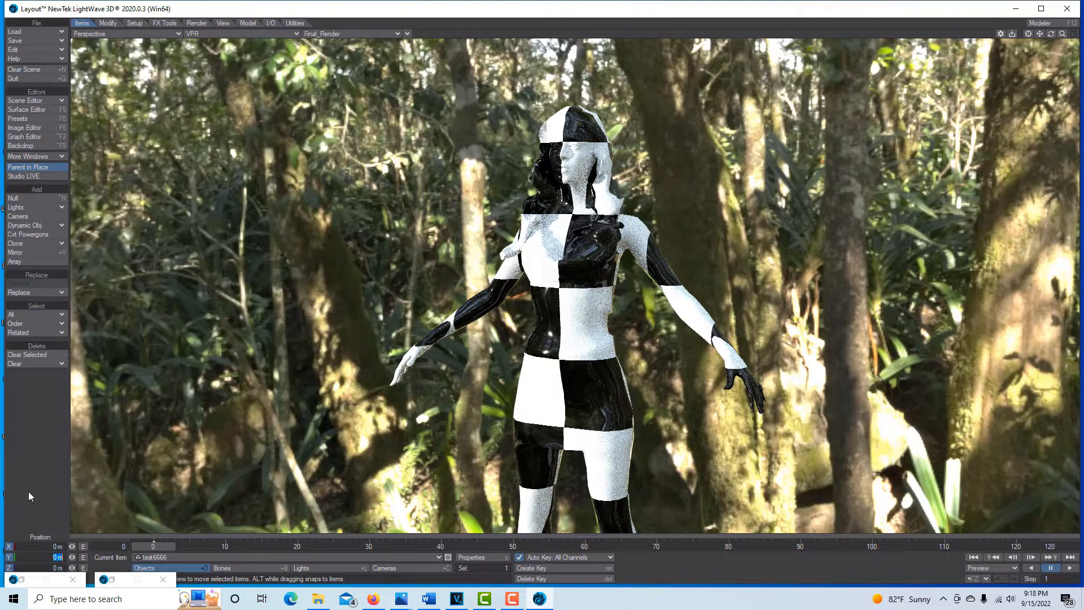
pyautogui.moveTo(71, 549); pyautogui.dragTo(105, 548)
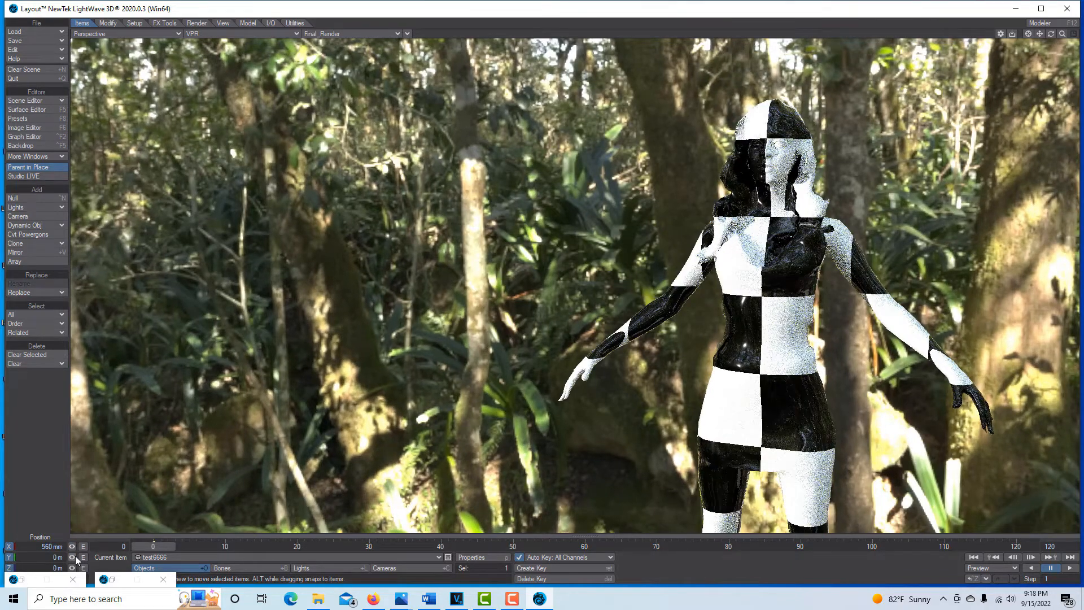
pyautogui.click(164, 578)
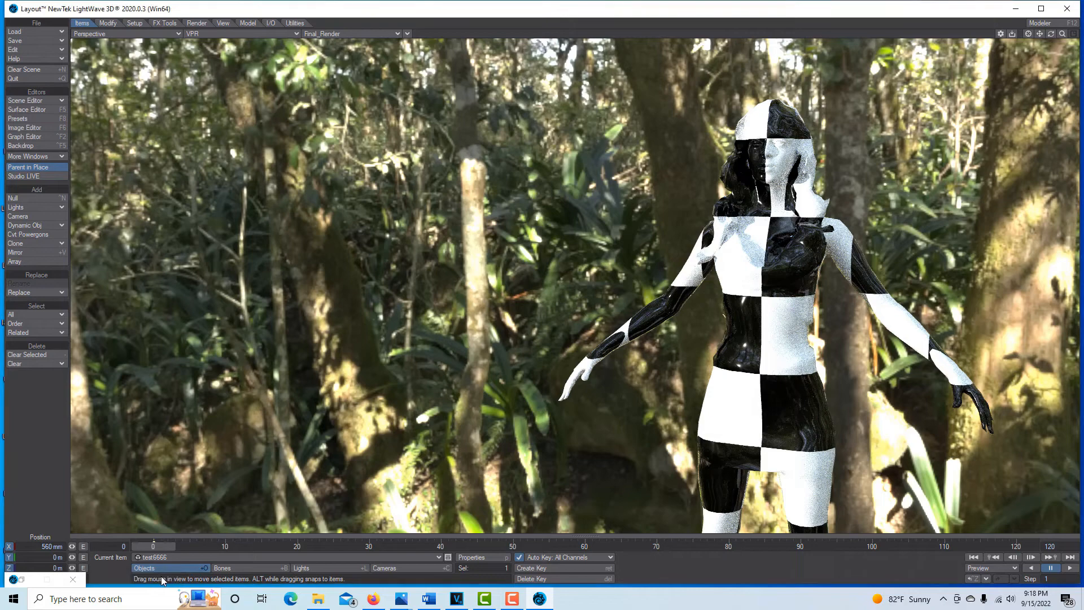
pyautogui.click(73, 579)
# Step: Select the distant light named Light and rotate it to heading 1.00° and pitch 98.00°
pyautogui.click(330, 567)
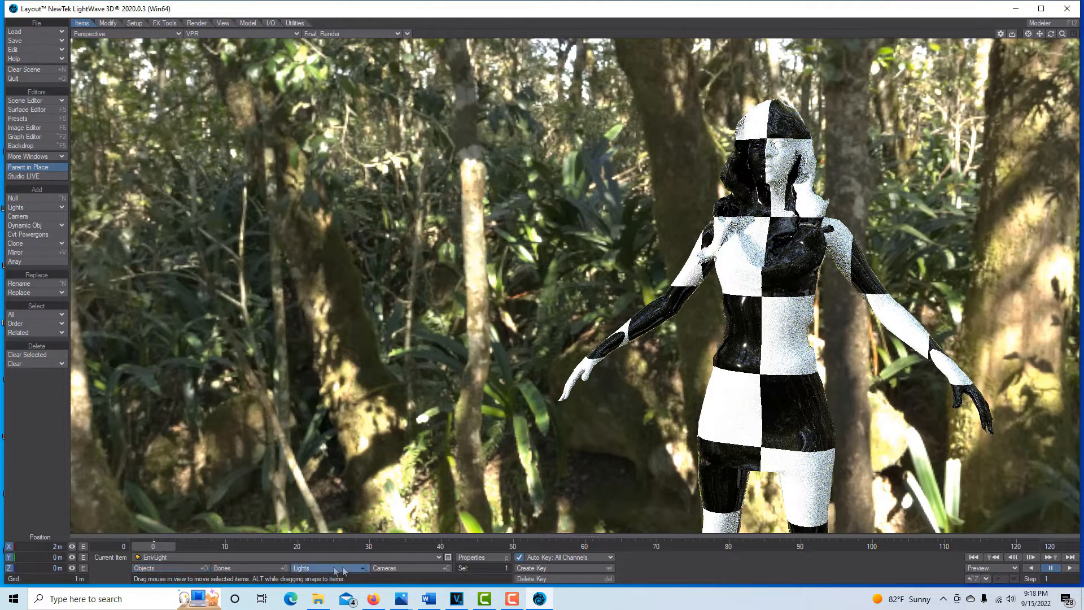
pyautogui.click(432, 556)
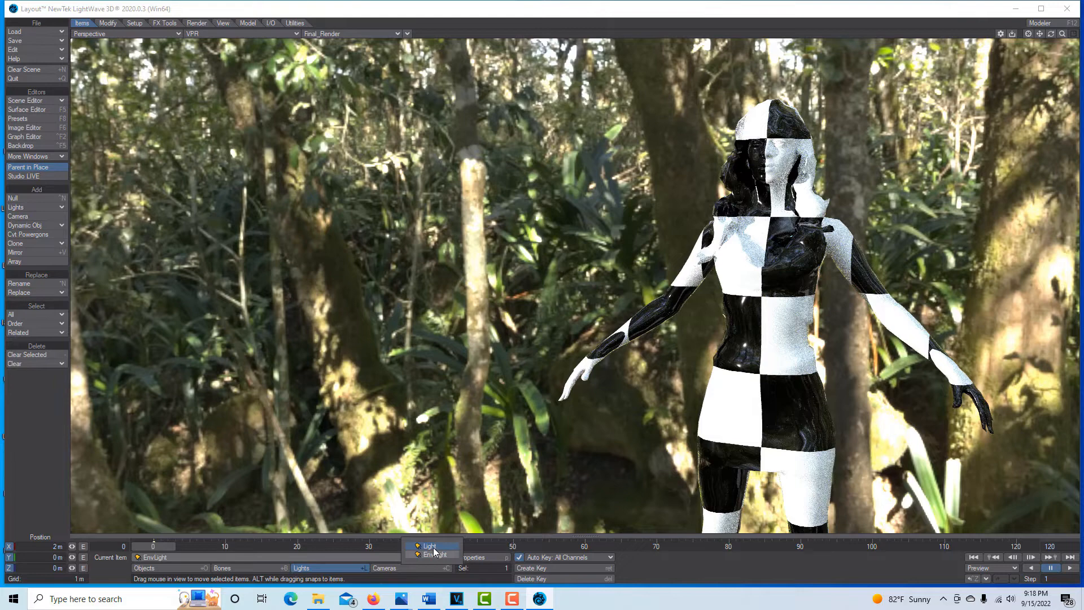
pyautogui.click(431, 547)
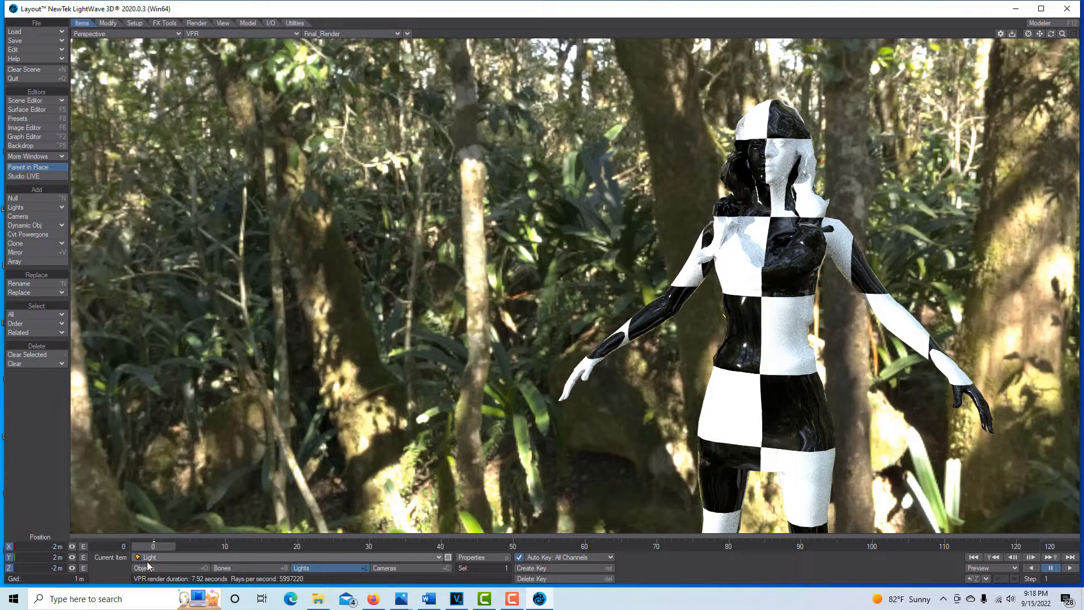
pyautogui.press('y')
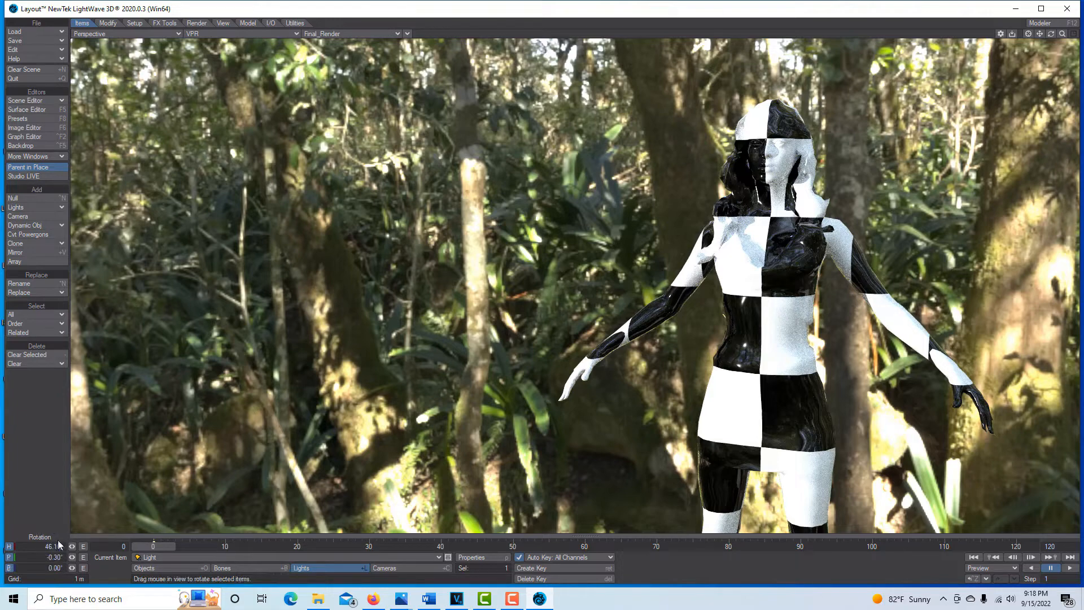
pyautogui.moveTo(71, 546); pyautogui.dragTo(181, 557)
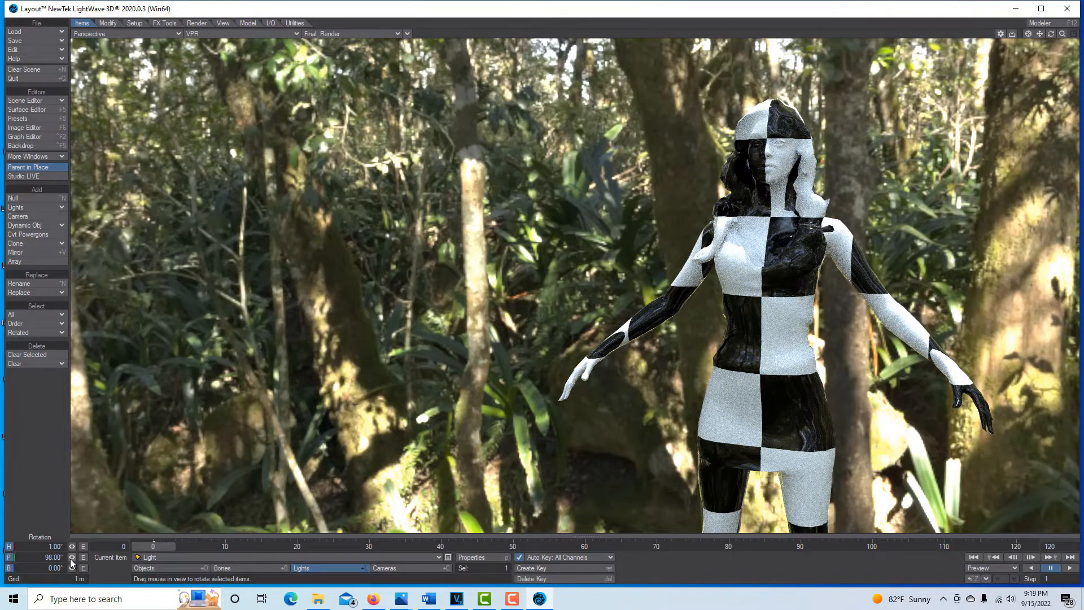
# Step: Open the distant light's properties, review EnvLight's settings and return to the distant light
pyautogui.click(489, 558)
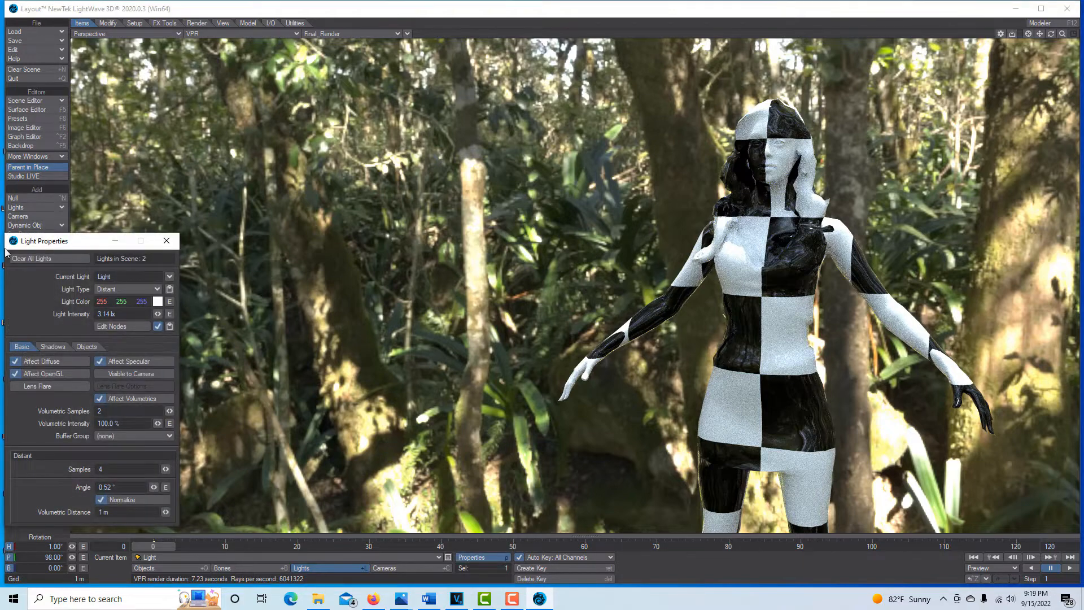
pyautogui.moveTo(90, 241); pyautogui.dragTo(221, 220)
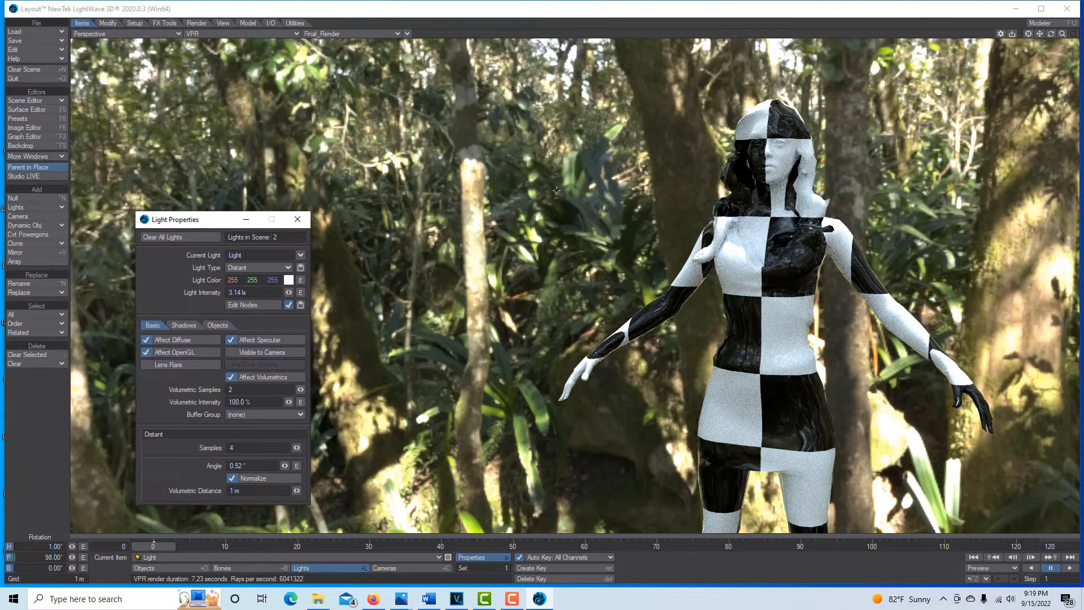
pyautogui.click(435, 556)
pyautogui.click(435, 564)
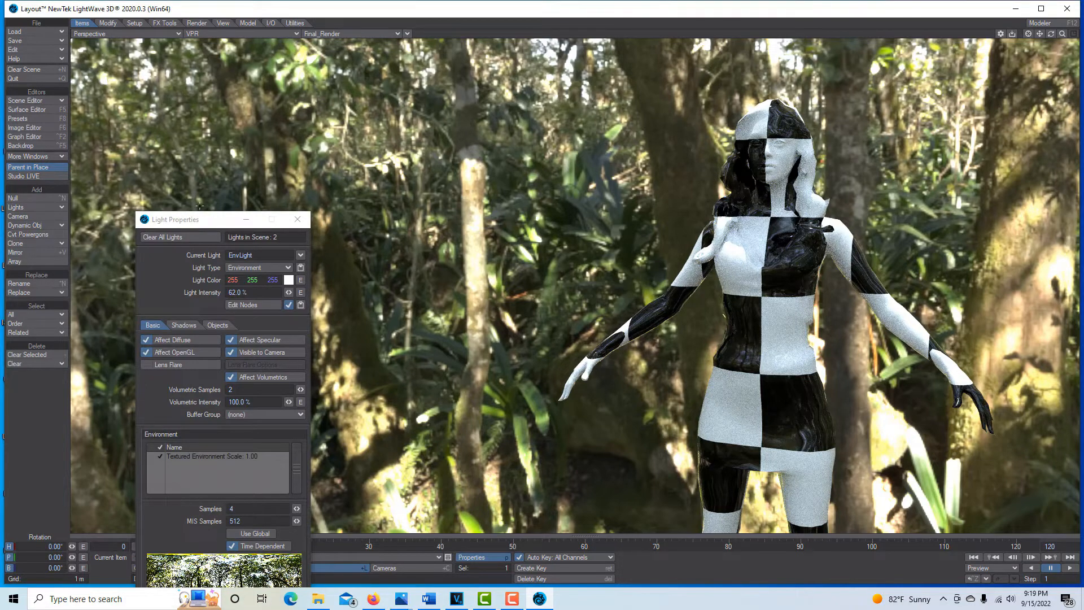
pyautogui.moveTo(201, 224); pyautogui.dragTo(200, 115)
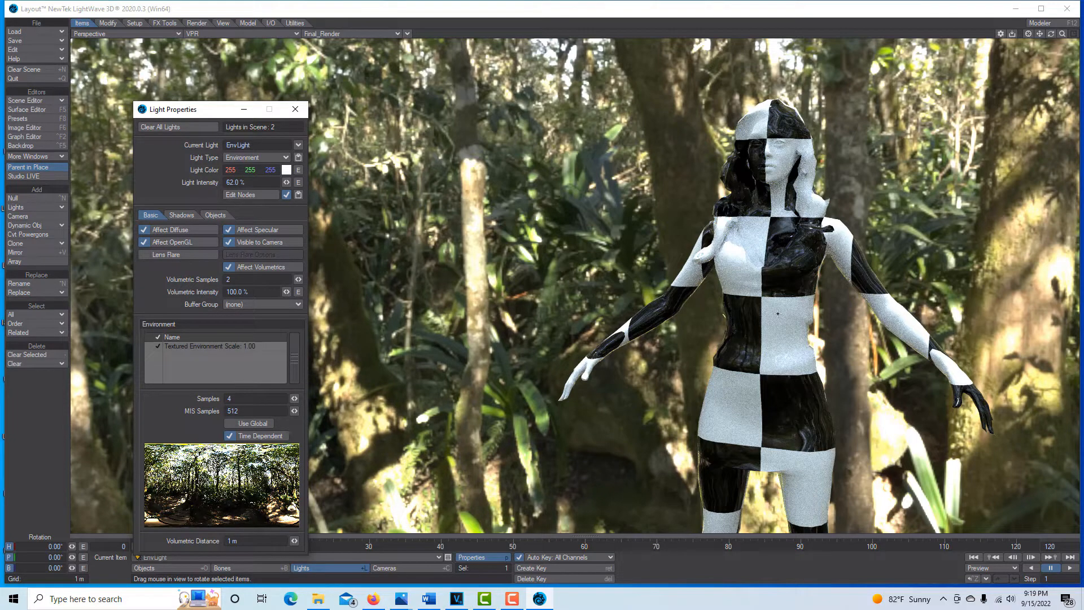
pyautogui.click(297, 146)
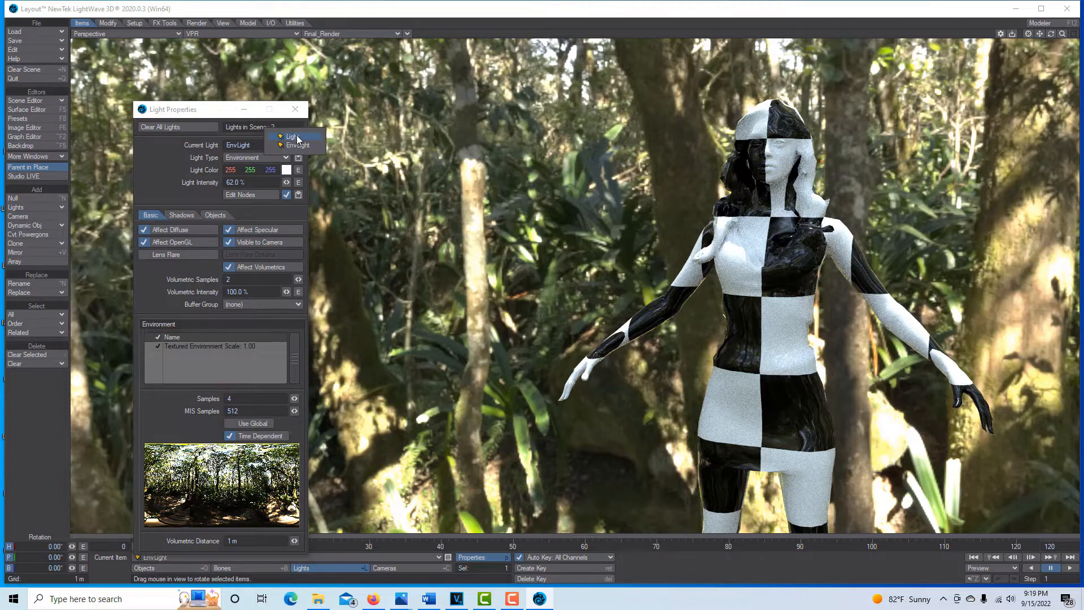
pyautogui.click(297, 135)
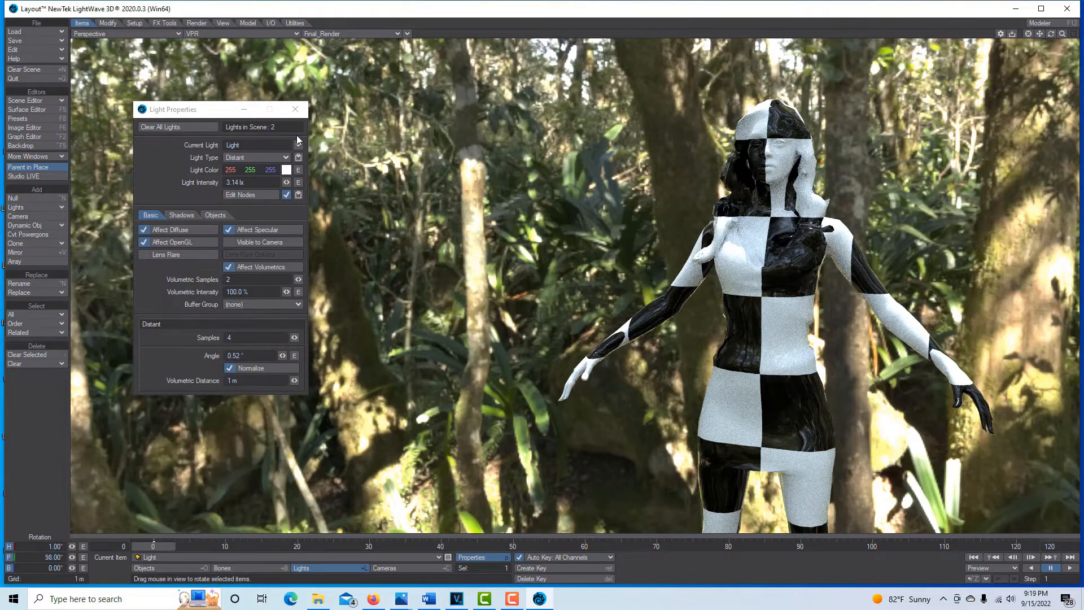
# Step: Sample pale yellow (255, 255, 166) from the backdrop's sunlit trunk as the distant light's color, and set its intensity to 3.185 lx
pyautogui.click(287, 172)
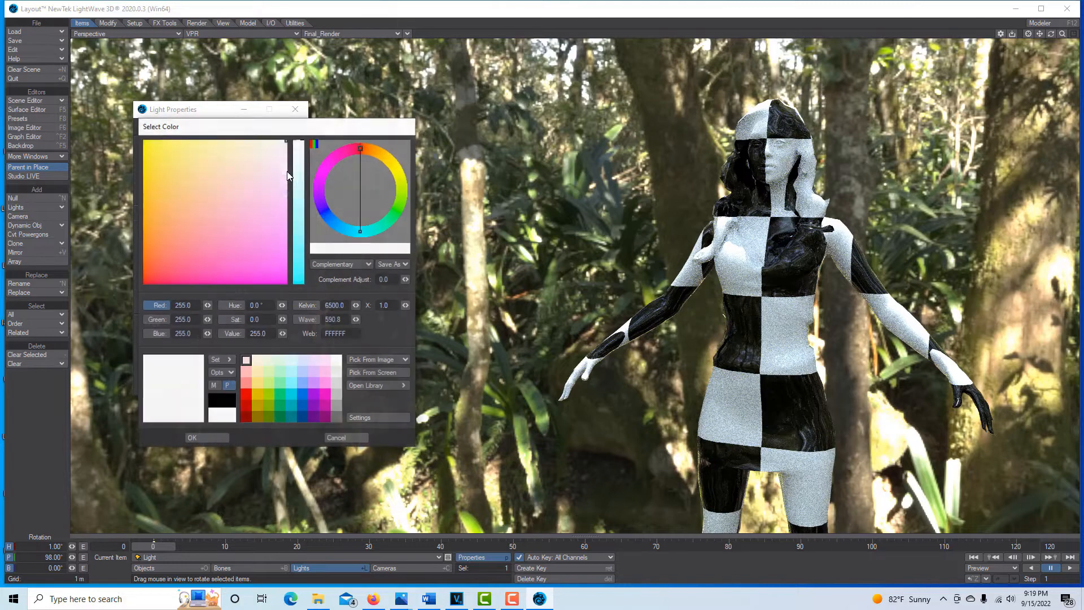
pyautogui.click(375, 362)
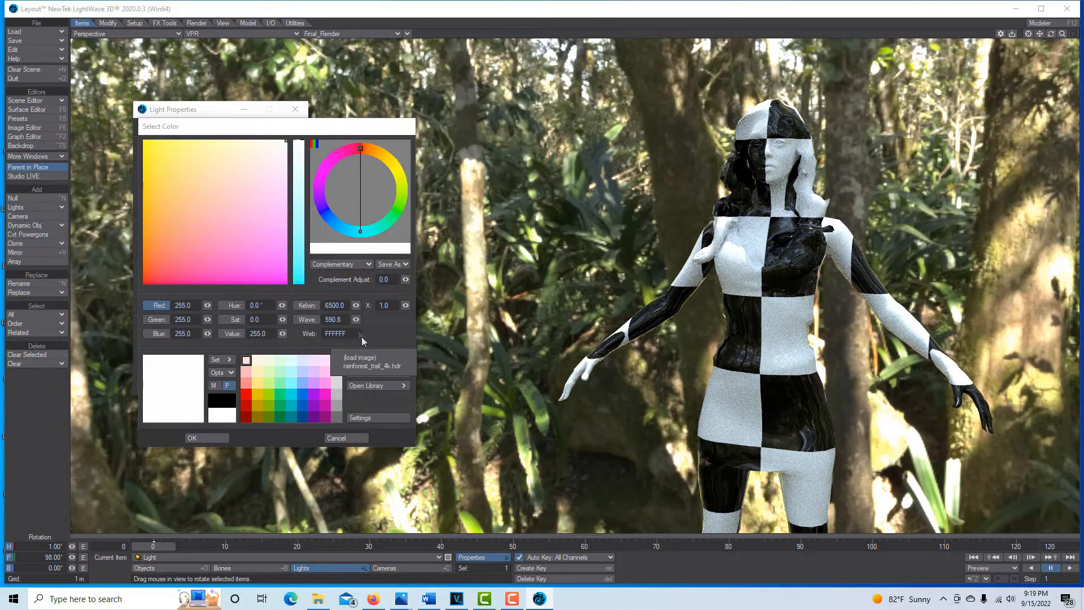
pyautogui.click(422, 343)
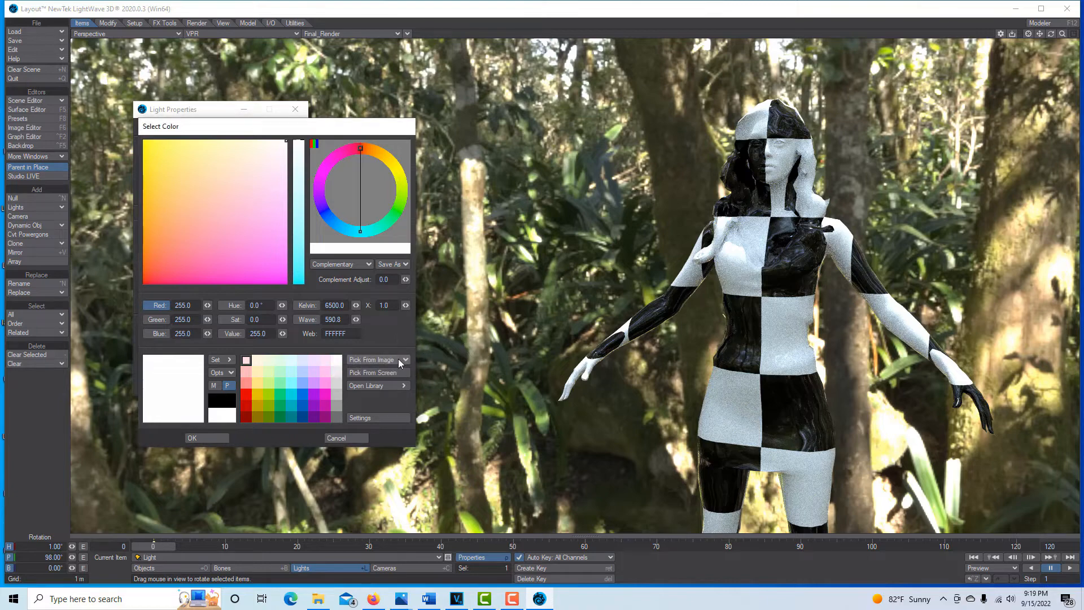
pyautogui.click(398, 358)
pyautogui.click(514, 339)
pyautogui.click(384, 371)
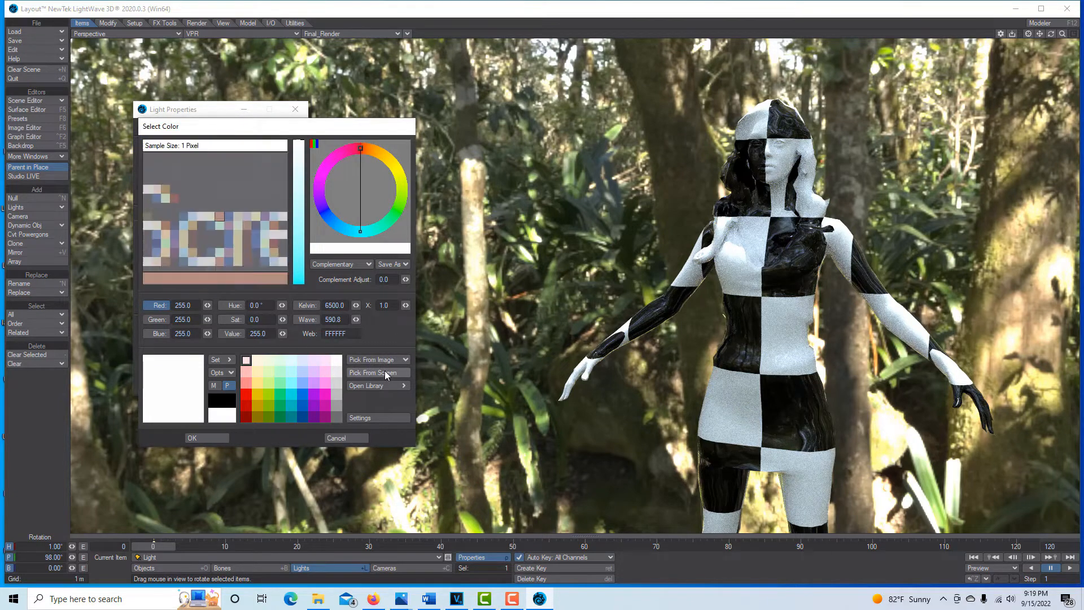
pyautogui.click(1043, 270)
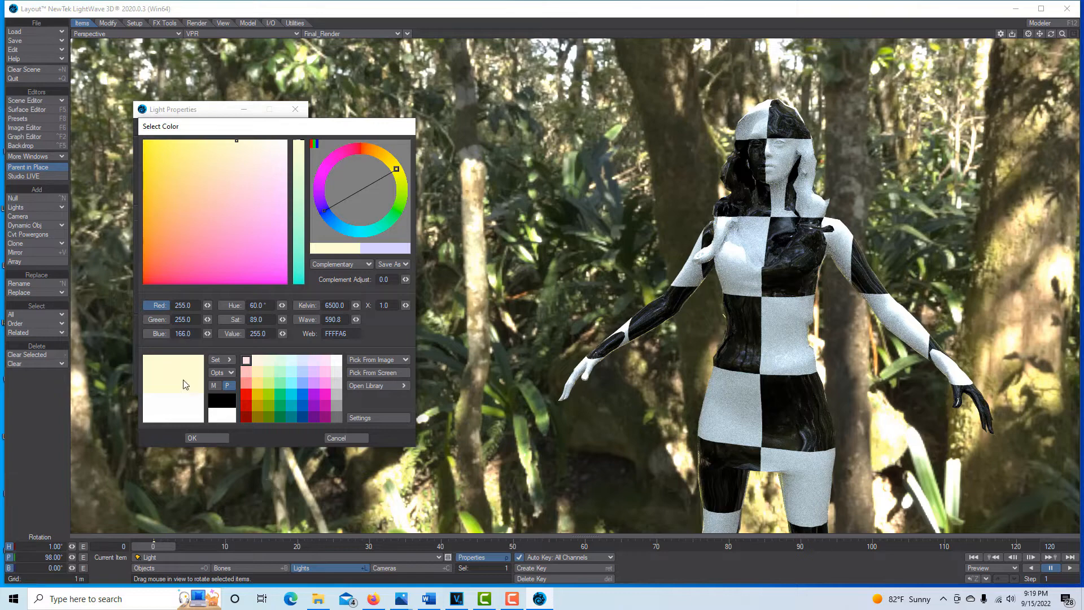
pyautogui.click(210, 438)
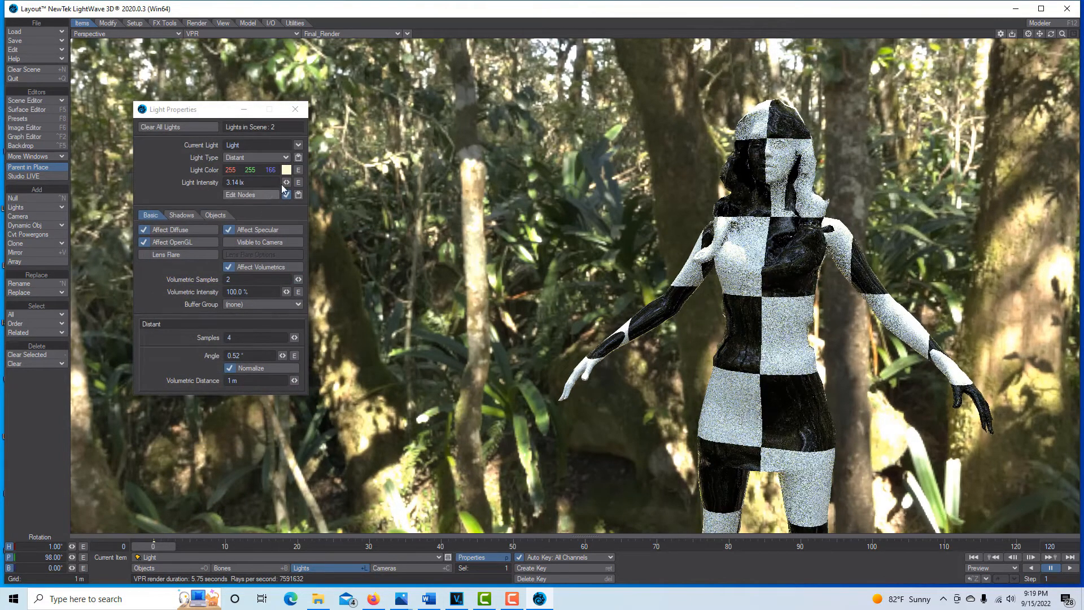
pyautogui.moveTo(287, 183)
pyautogui.mouseDown()
pyautogui.moveTo(313, 183)
pyautogui.moveTo(272, 183)
pyautogui.moveTo(293, 184)
pyautogui.mouseUp()
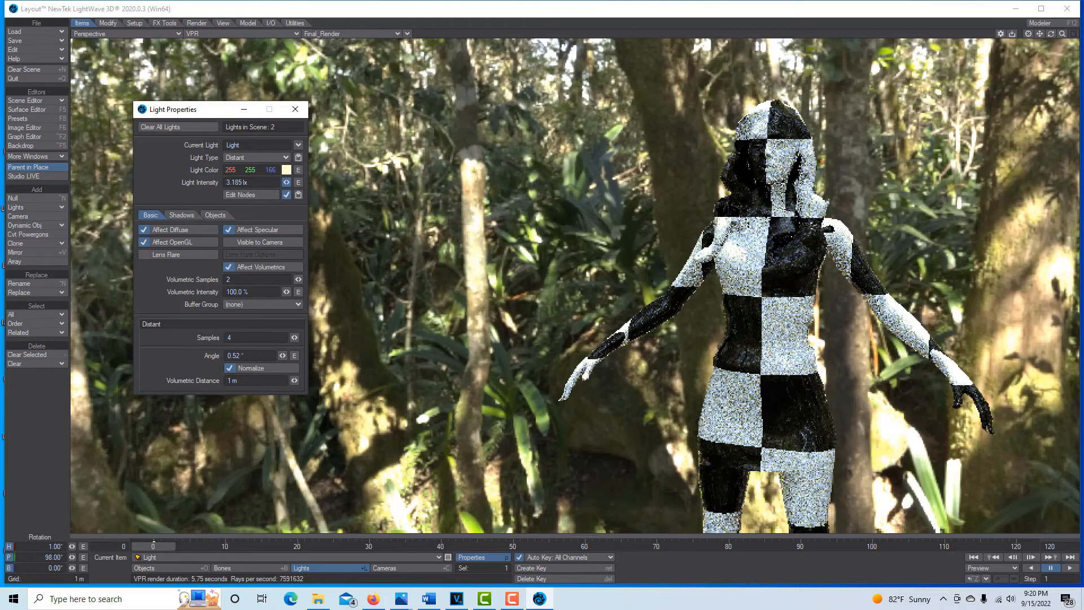
pyautogui.click(245, 110)
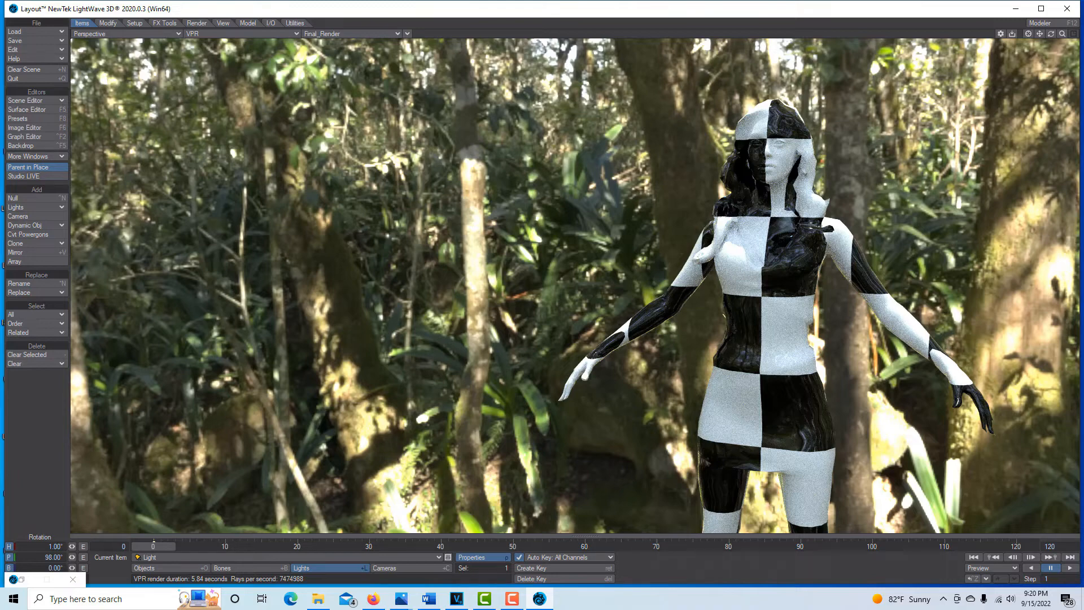
# Step: Set the figure's Principled BSDF surface to 0% Roughness and 25.5% Specular, and minimize the Surface Editor
pyautogui.click(28, 109)
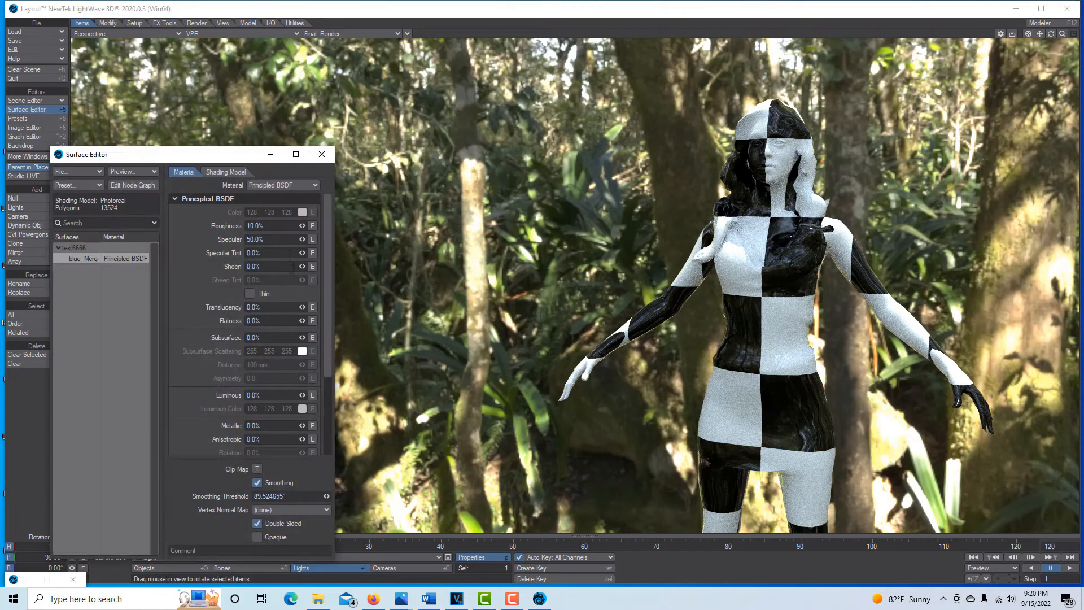
pyautogui.moveTo(302, 227); pyautogui.dragTo(287, 227)
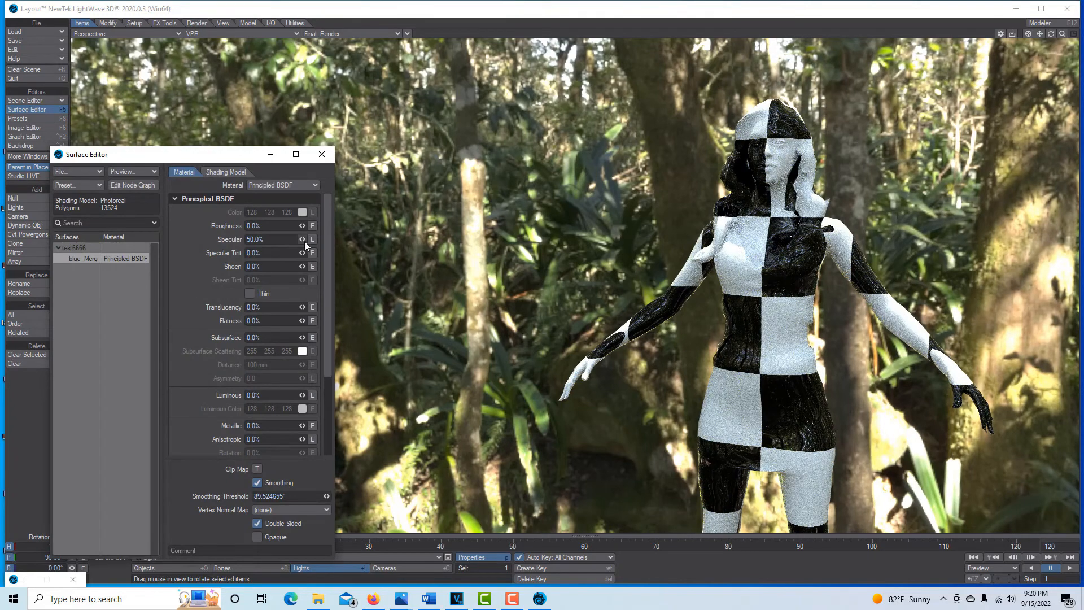
pyautogui.moveTo(303, 239)
pyautogui.mouseDown()
pyautogui.moveTo(281, 239)
pyautogui.moveTo(294, 239)
pyautogui.mouseUp()
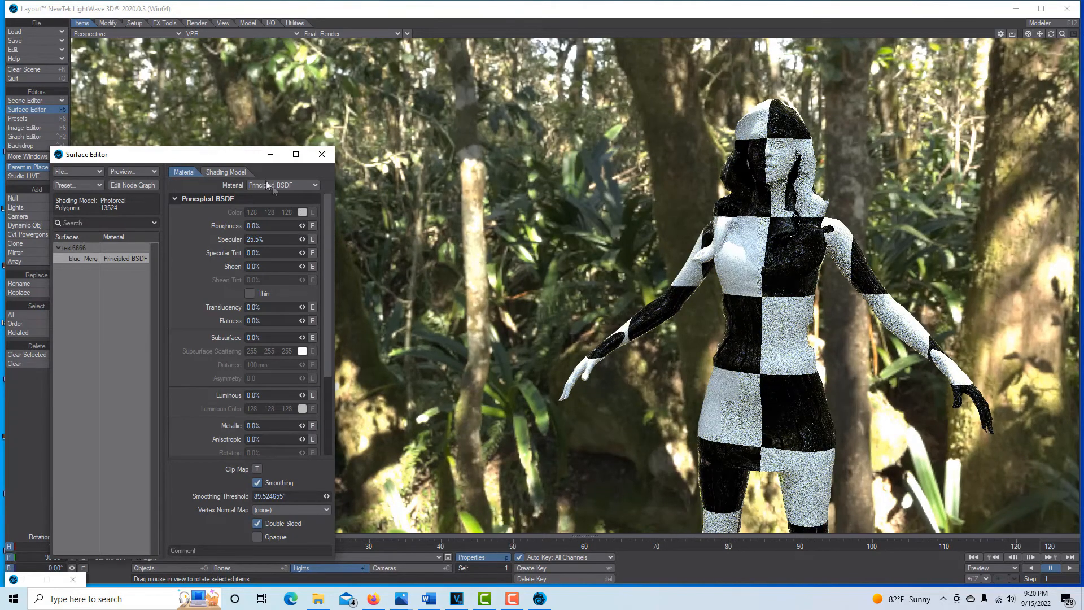
pyautogui.click(270, 154)
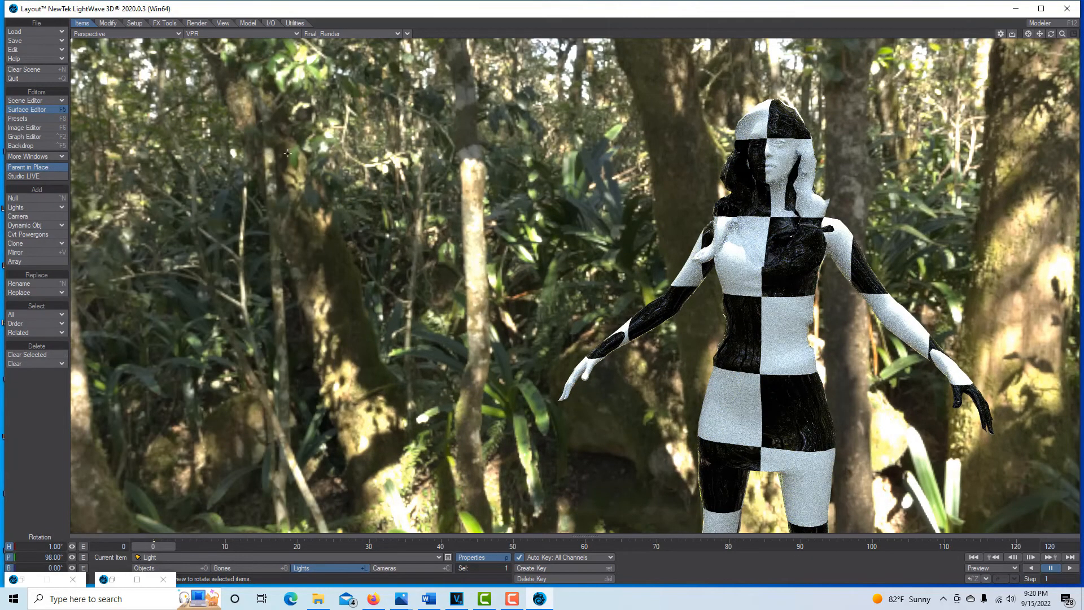